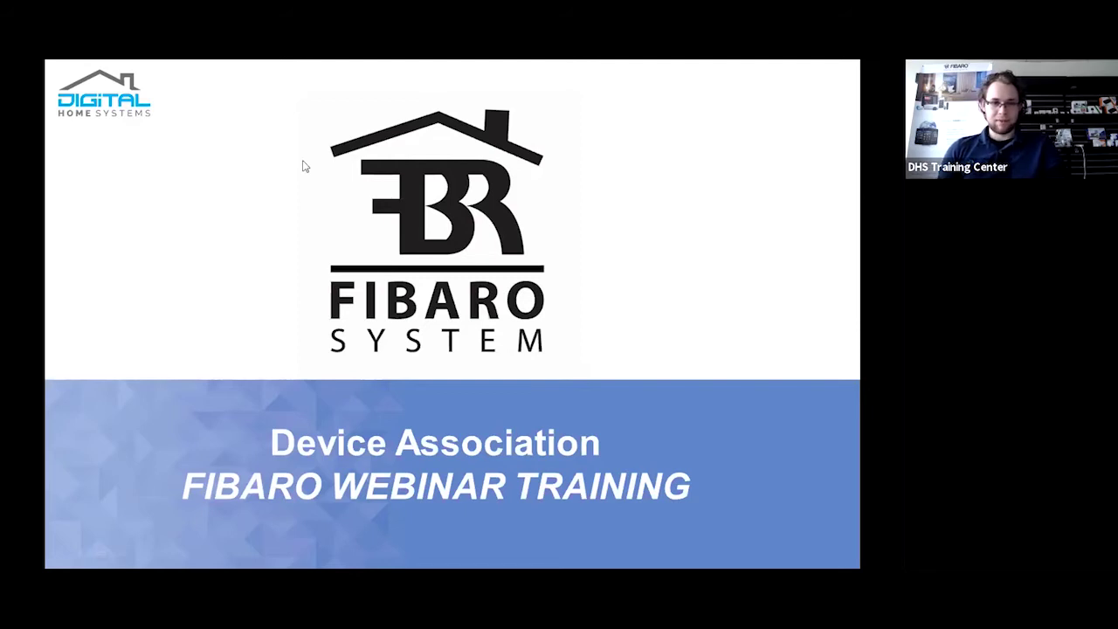
Advance past the Scene & Direct Associations section slide to the Scene Associations slide.
click(471, 235)
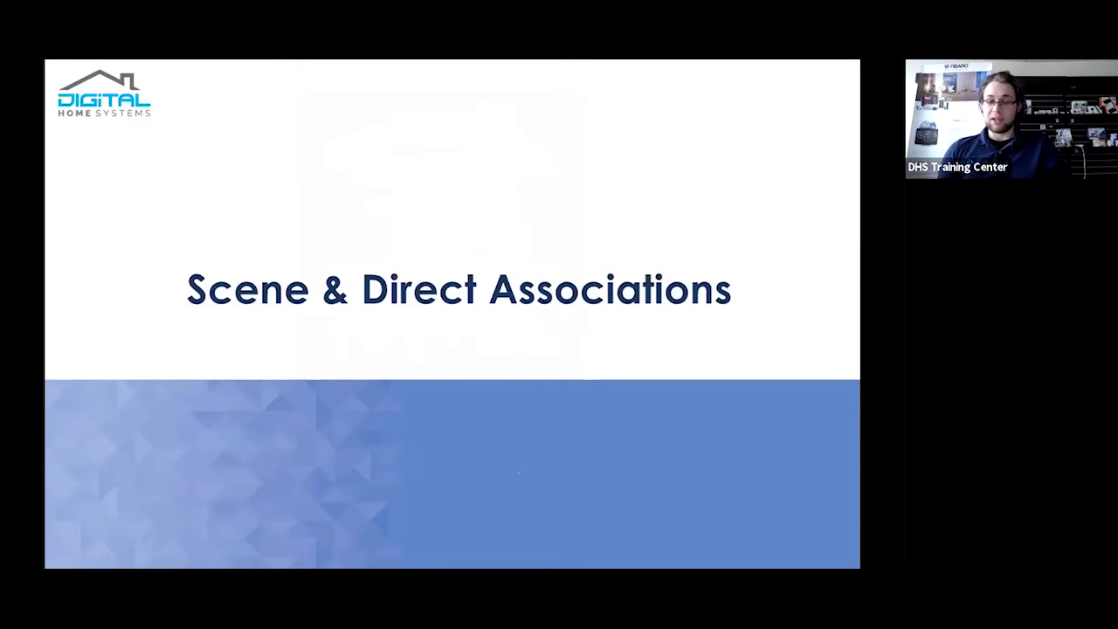
key(Right)
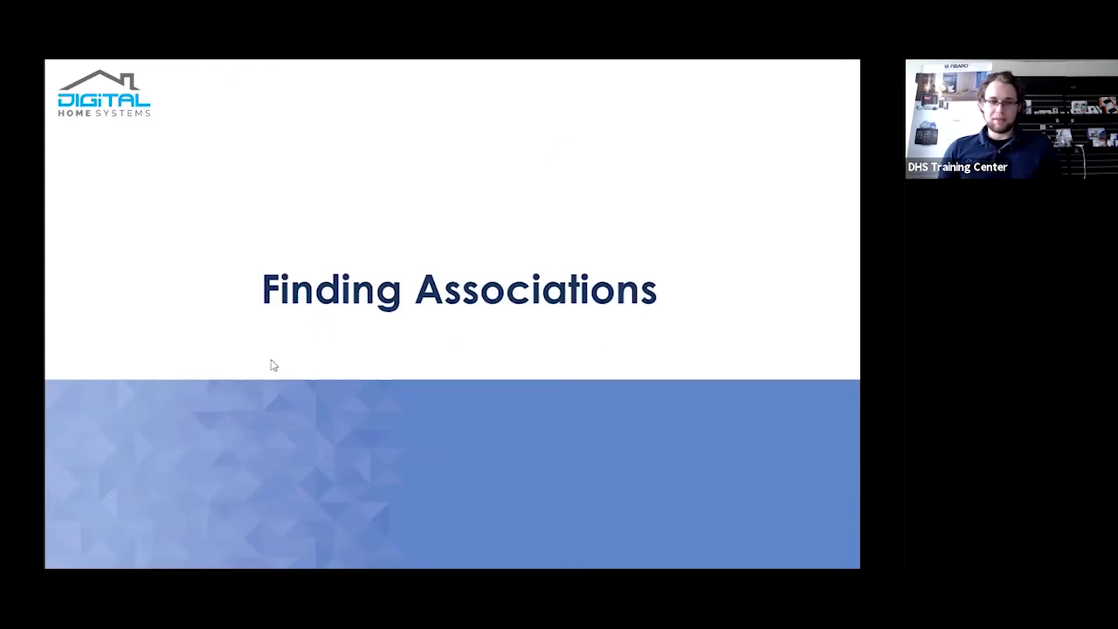
Advance through the Flood Sensor association groups slide to the direct association title slide.
click(577, 320)
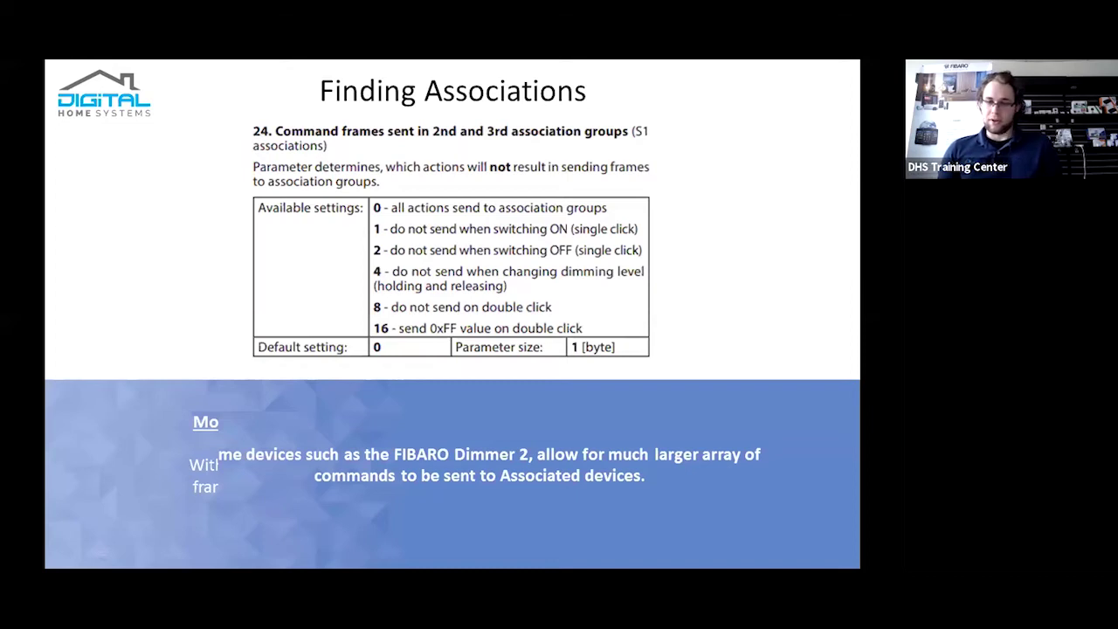
key(Right)
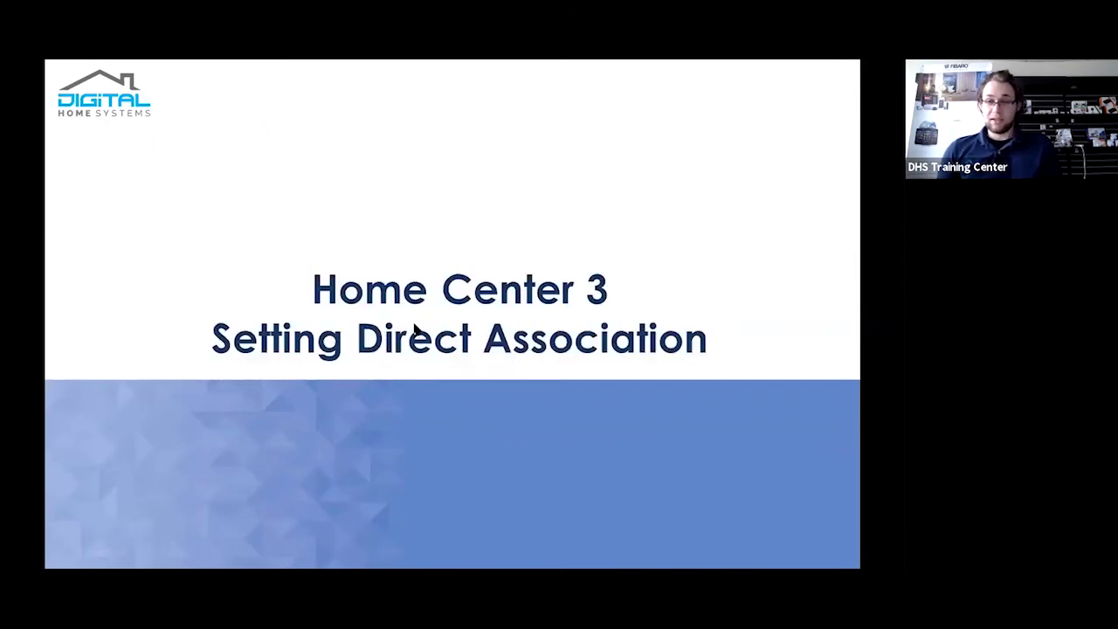
Advance to the slide explaining each device's Associations tab in HC3.
key(Right)
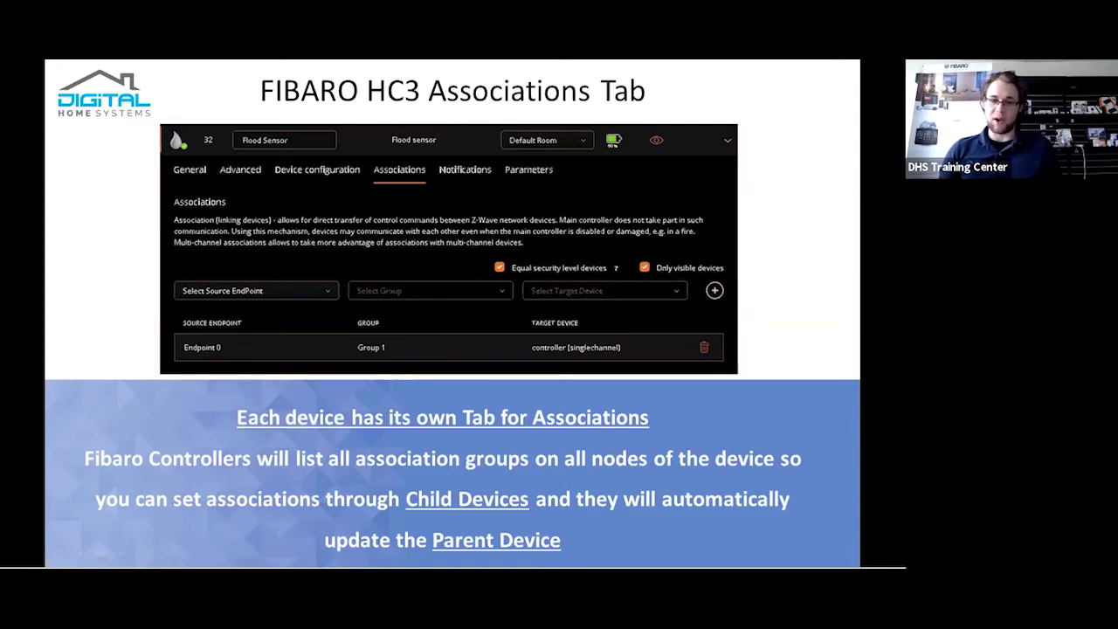
Switch to the Home Center dashboard and open the DOME Leak tile's device settings.
key(alt+Tab)
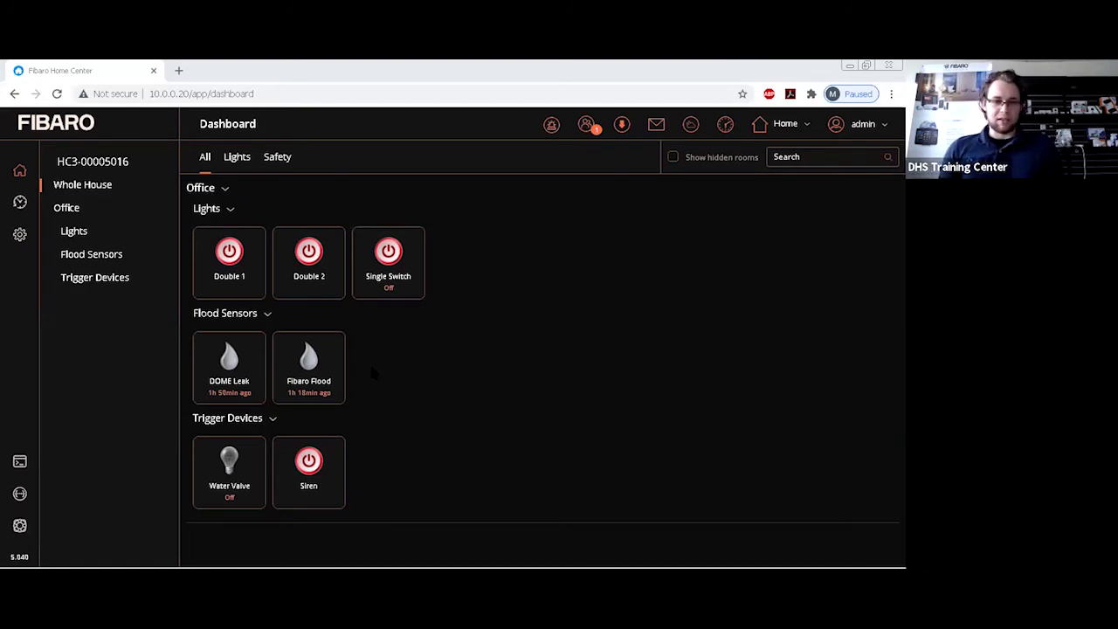
mouse_move(330, 359)
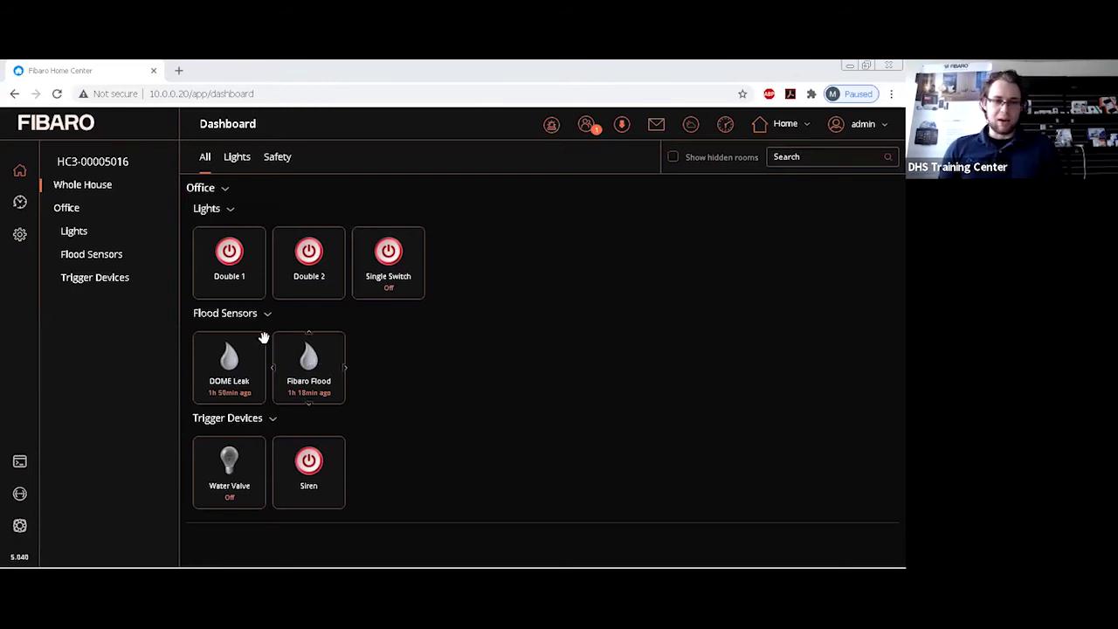
click(259, 341)
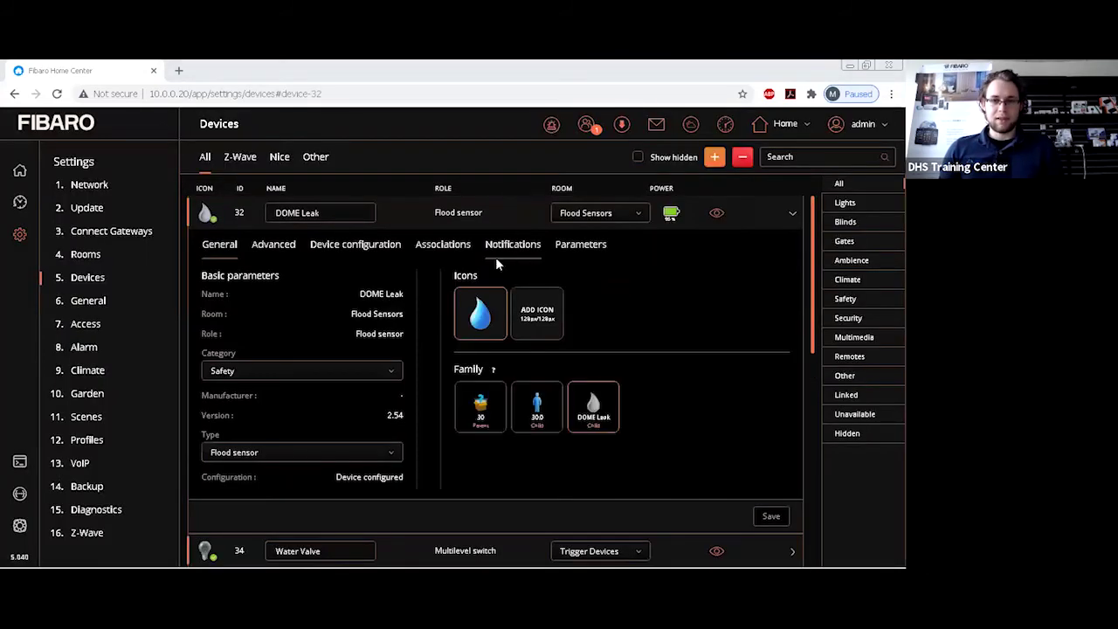
In DOME Leak's Associations tab, add Endpoint 0, Group 2 targeting the Water Valve.
click(439, 248)
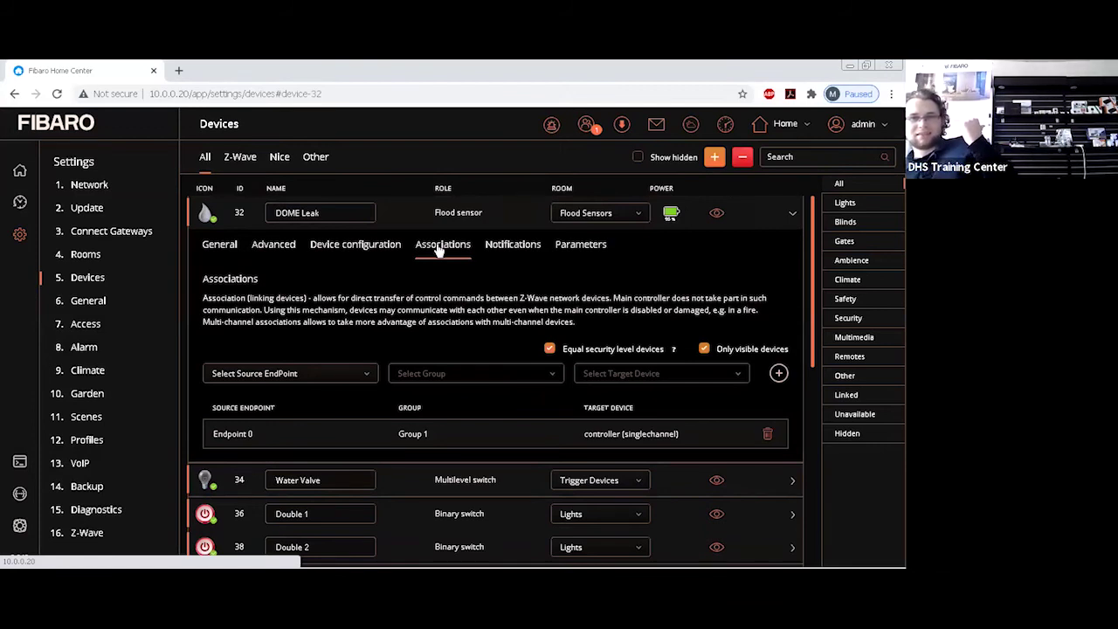
click(365, 376)
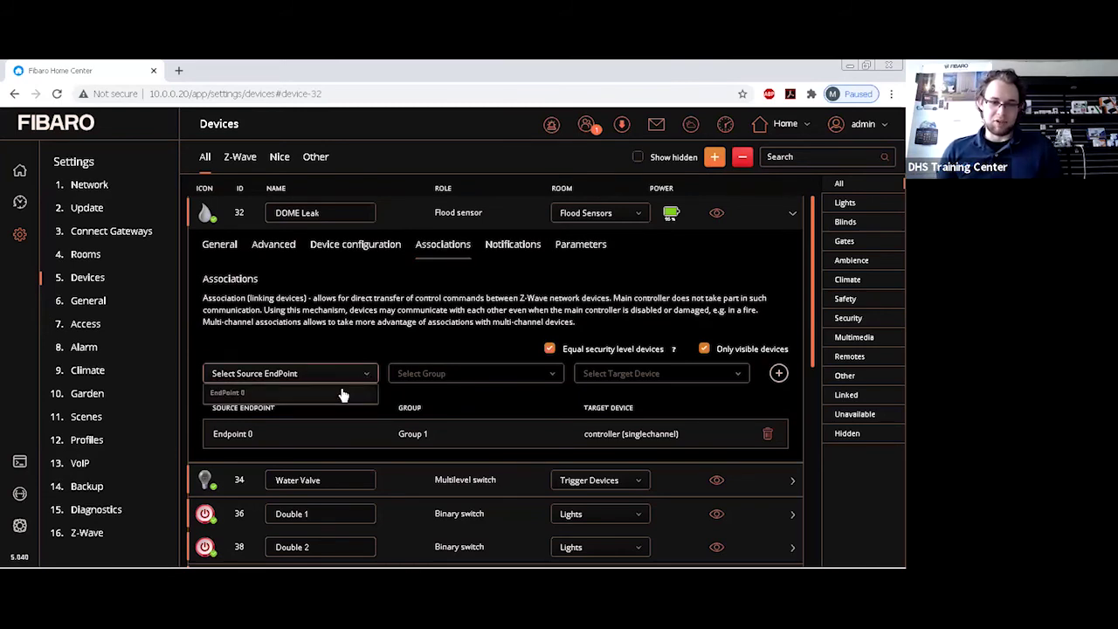
click(342, 393)
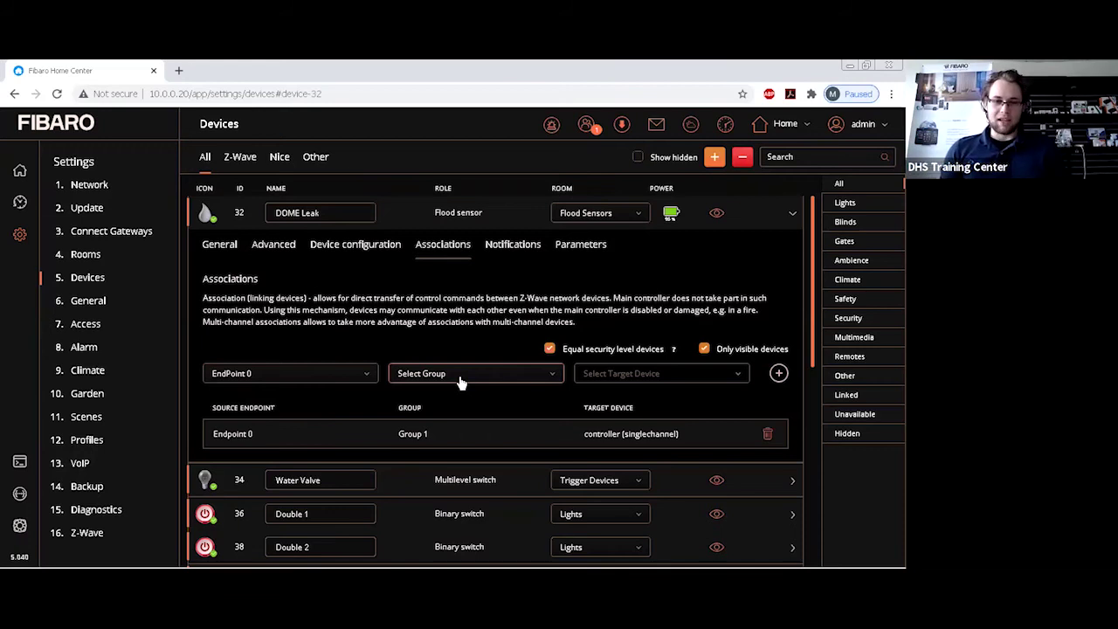
click(460, 382)
scroll(478, 393, down, 1)
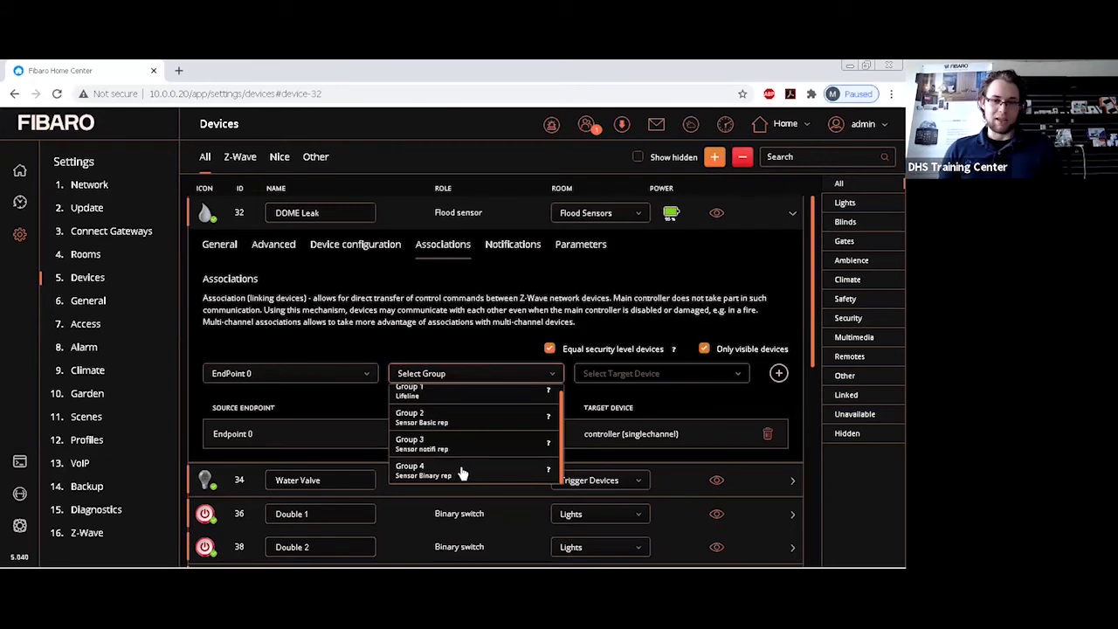
click(477, 419)
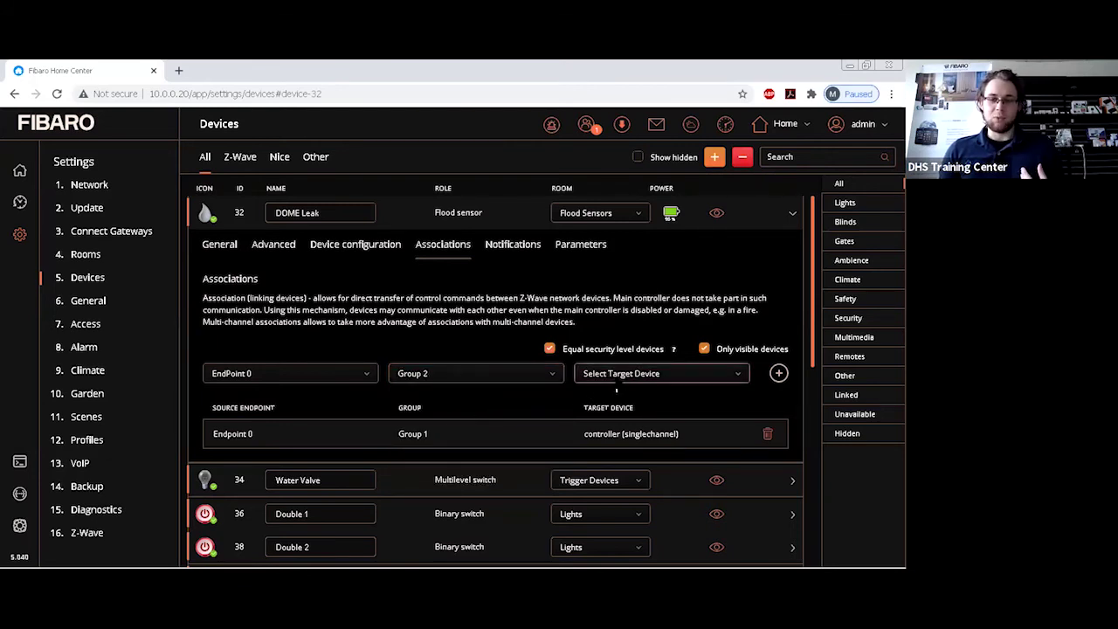
click(618, 376)
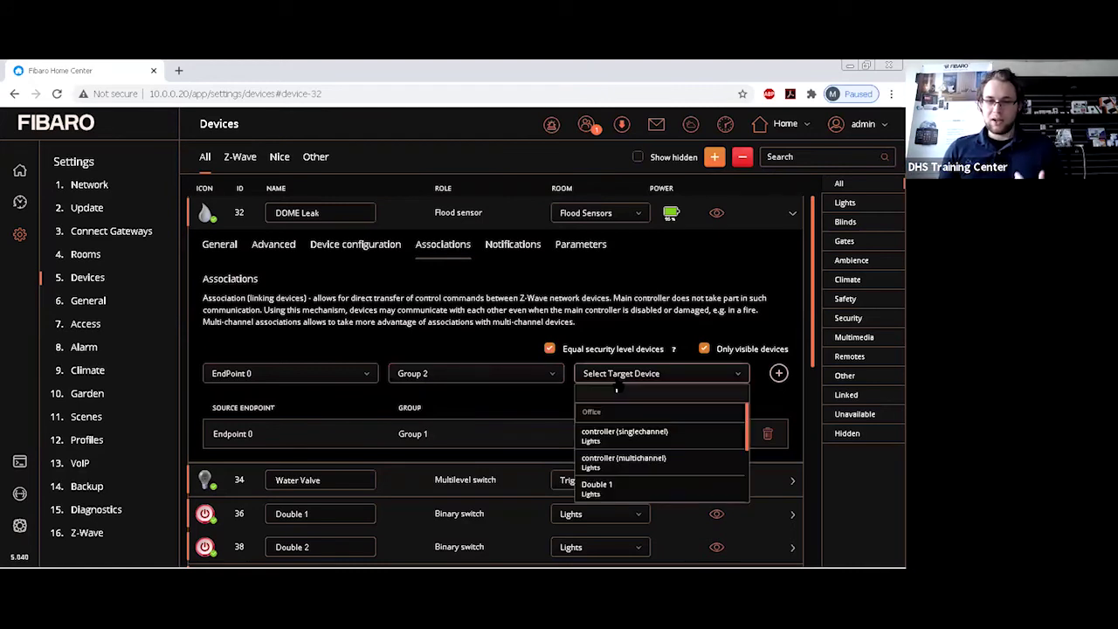
scroll(625, 432, down, 2)
scroll(627, 440, down, 1)
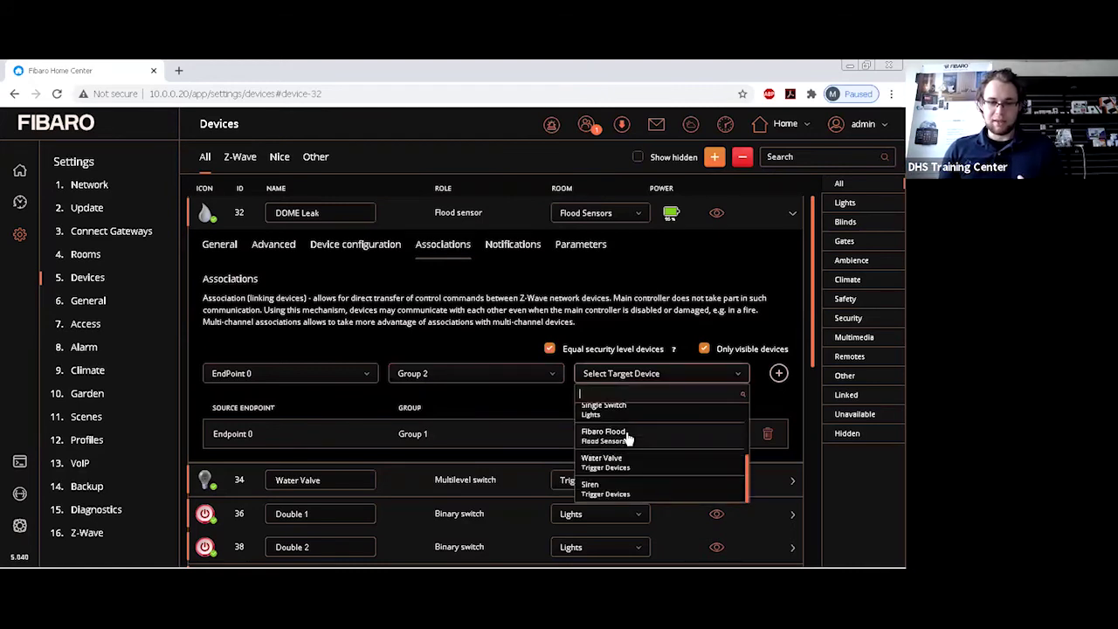
click(636, 465)
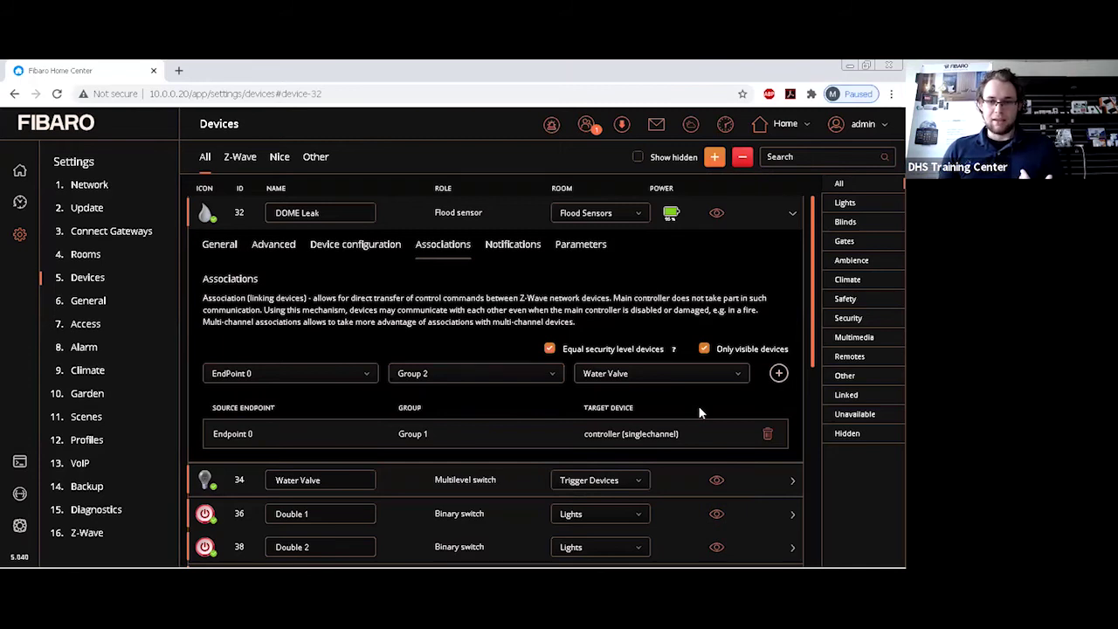
click(780, 373)
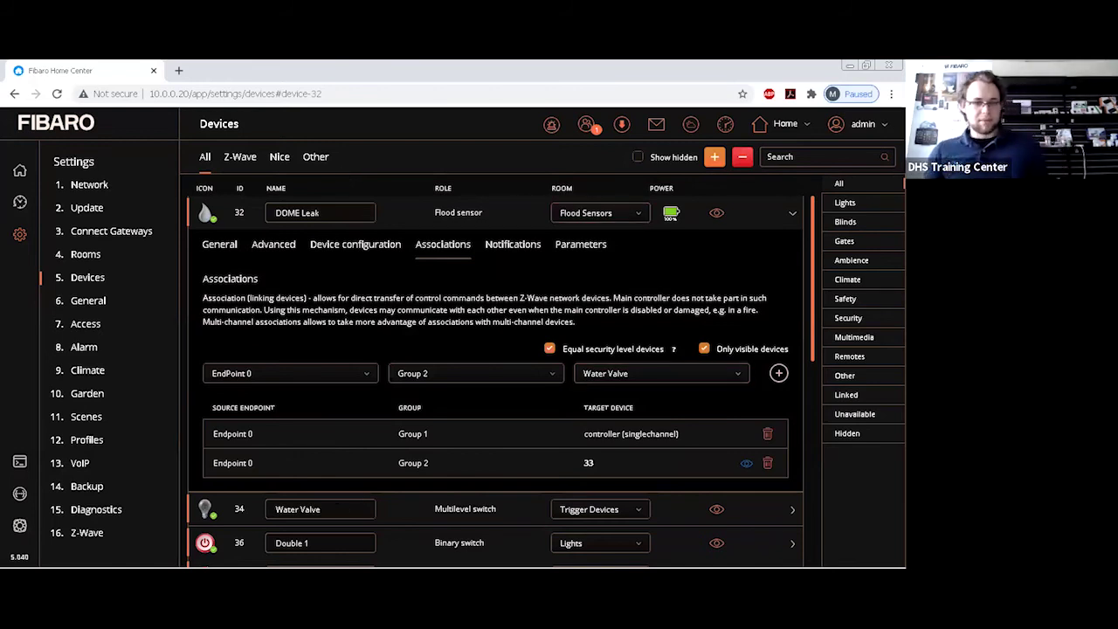
Switch on the Water Valve from the device list.
click(205, 509)
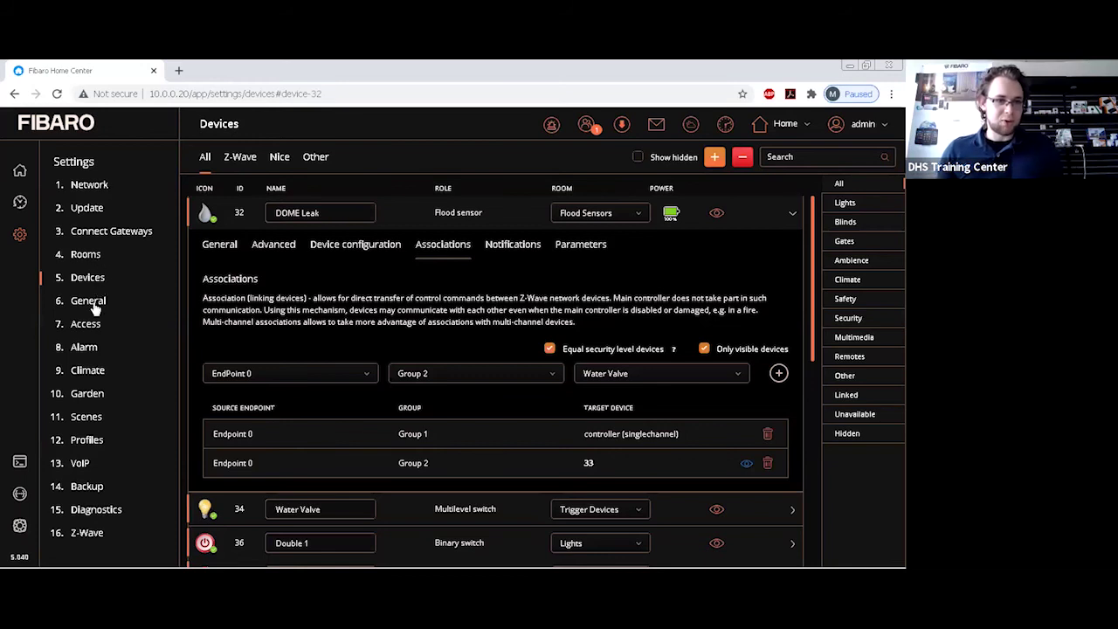
Reload the Devices list by going to Scenes and back to Devices.
click(86, 416)
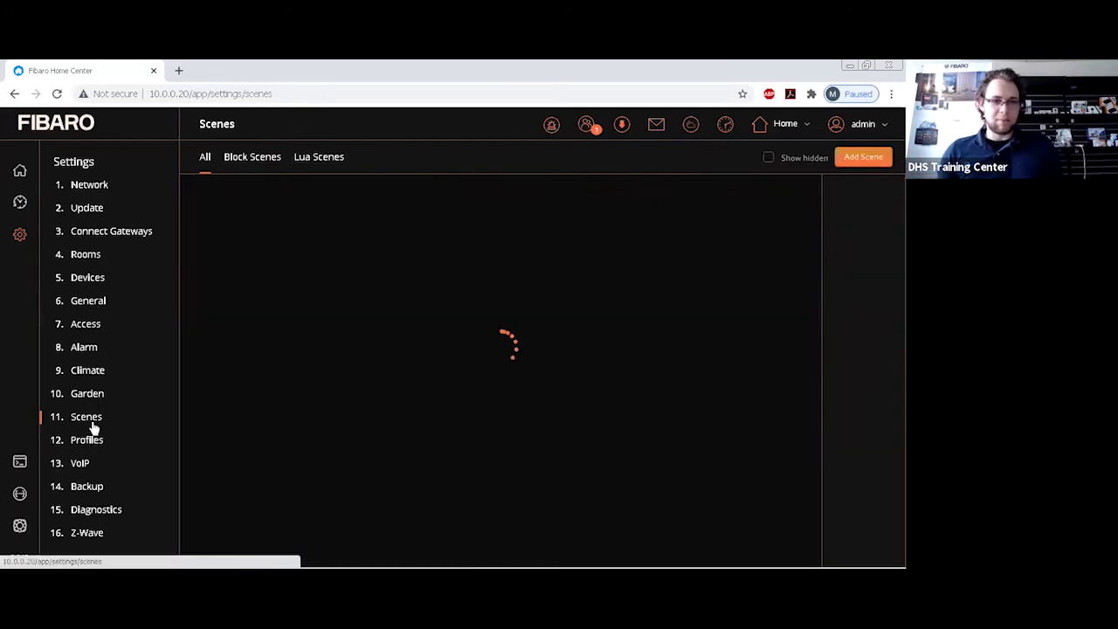
click(87, 280)
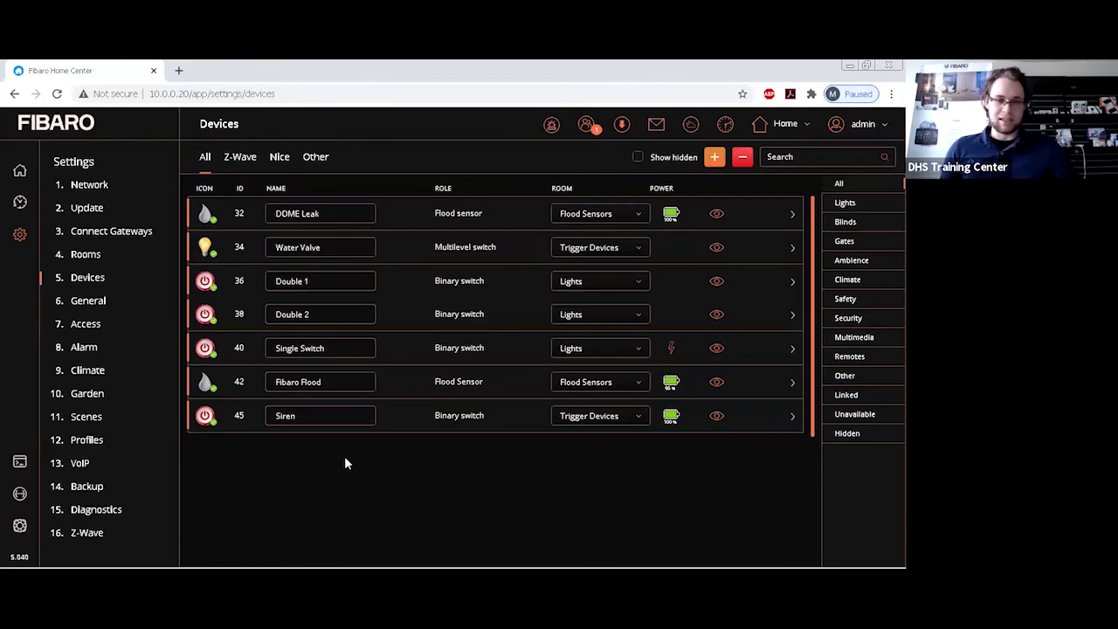
Add a Fibaro Flood Endpoint 0, Group 2 Flood Control association to Double 1, skipping wake-up.
click(444, 391)
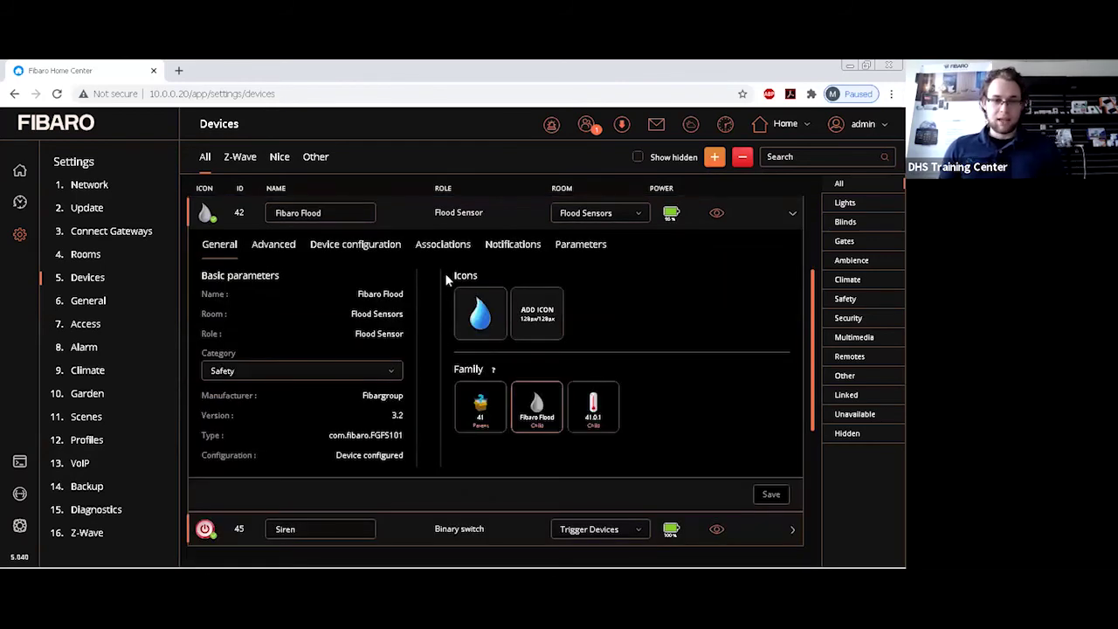
click(450, 246)
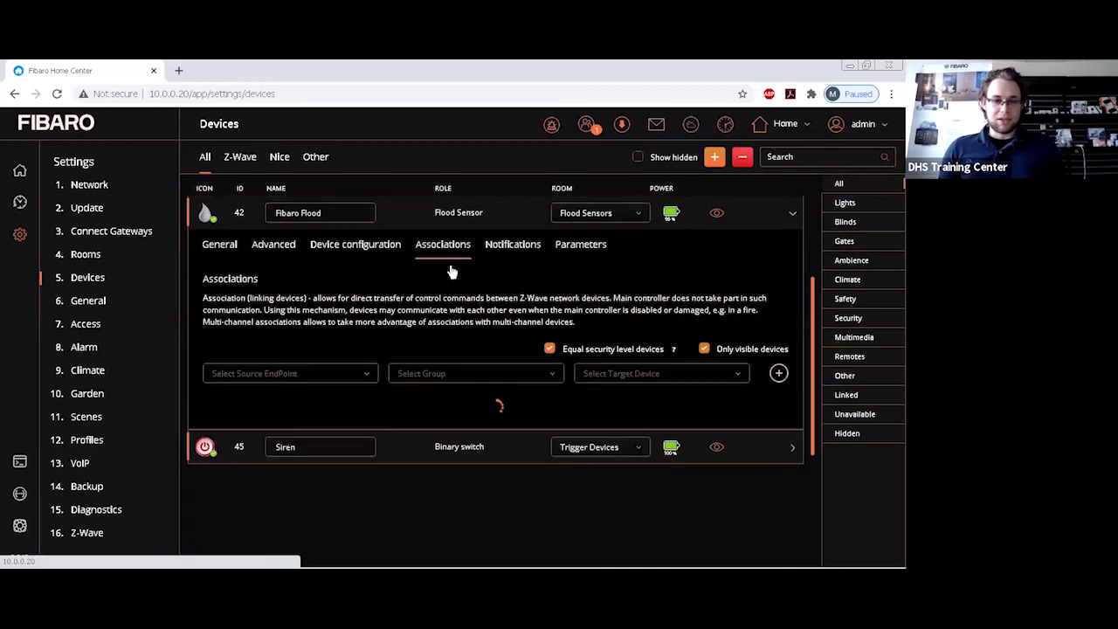
click(360, 379)
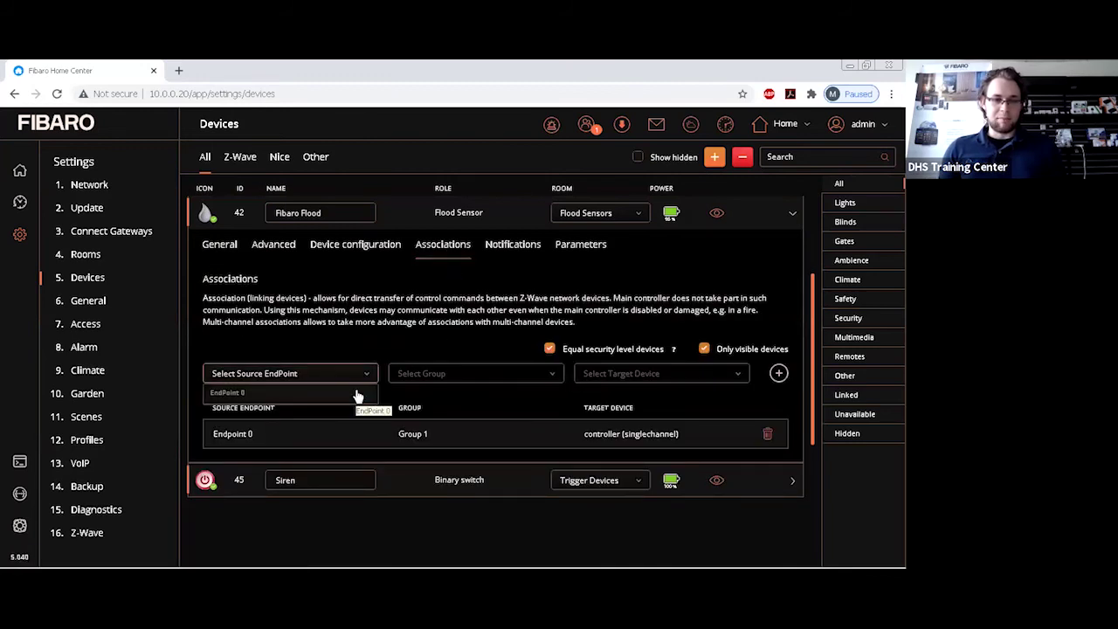
click(357, 395)
click(428, 382)
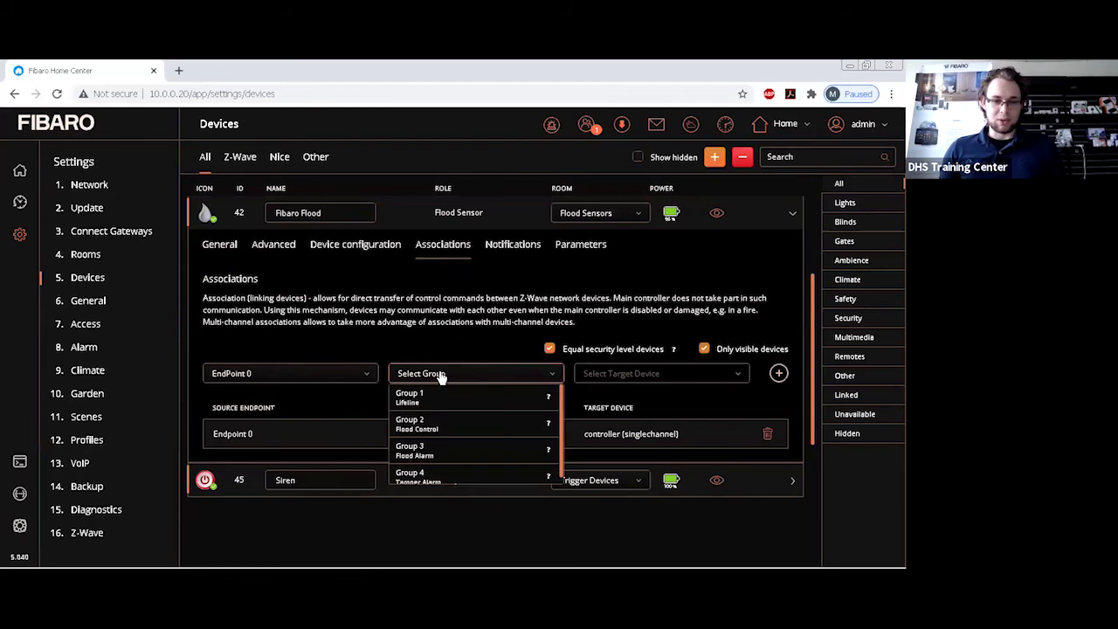
click(450, 428)
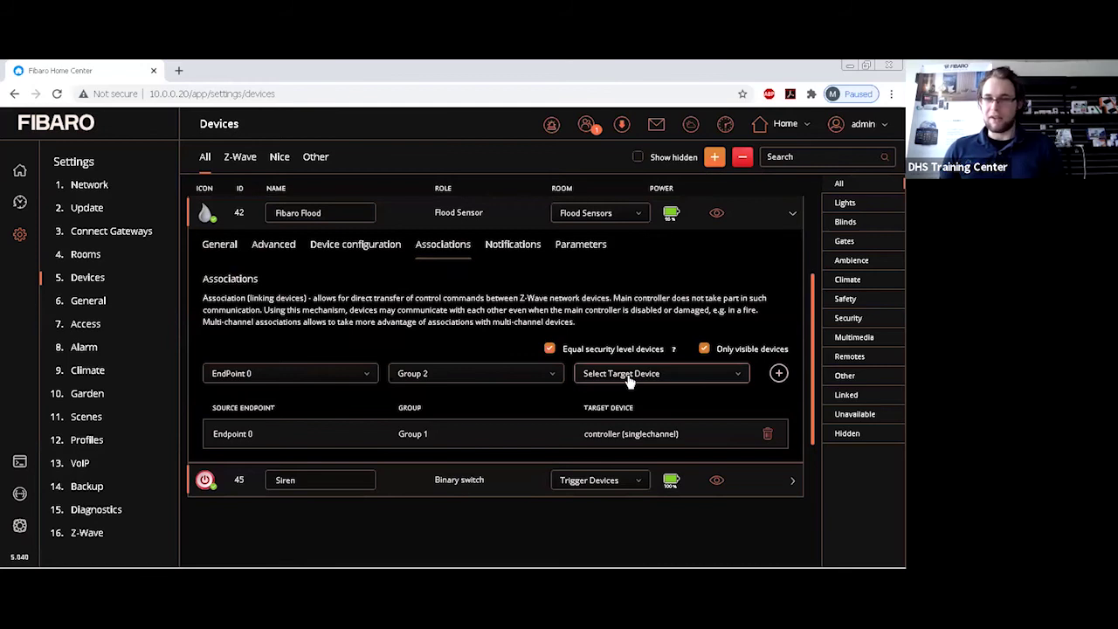
click(630, 380)
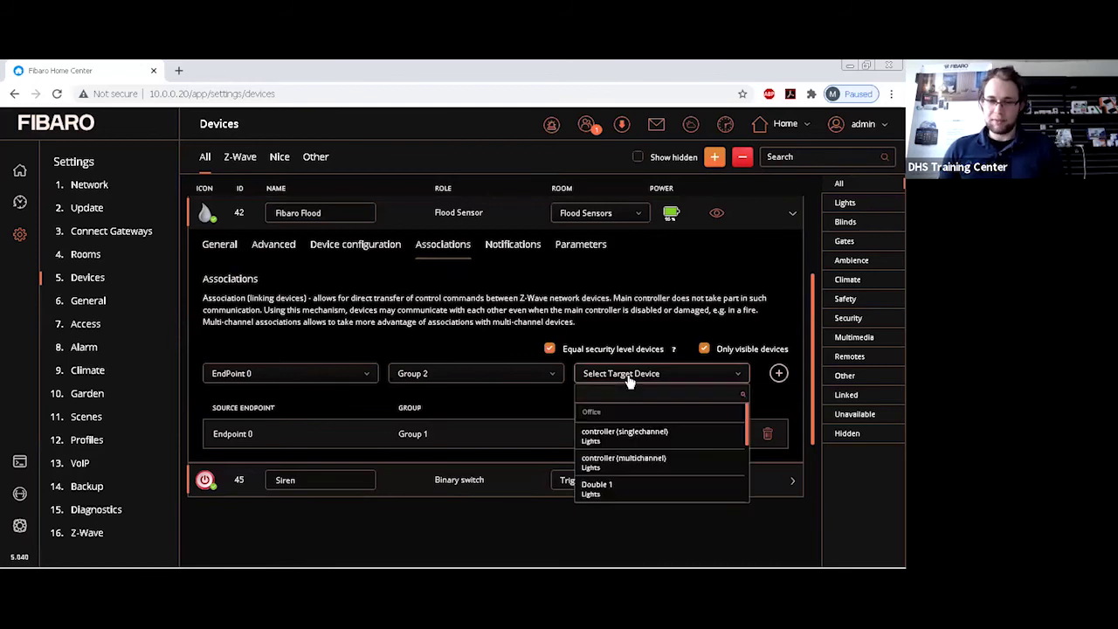
scroll(640, 411, down, 2)
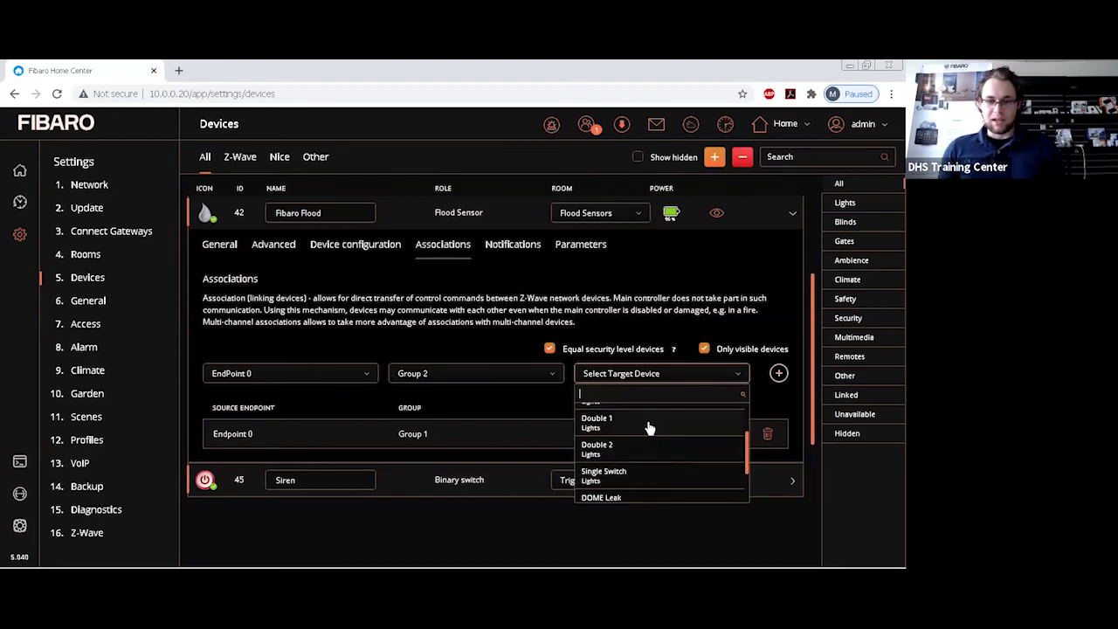
click(647, 423)
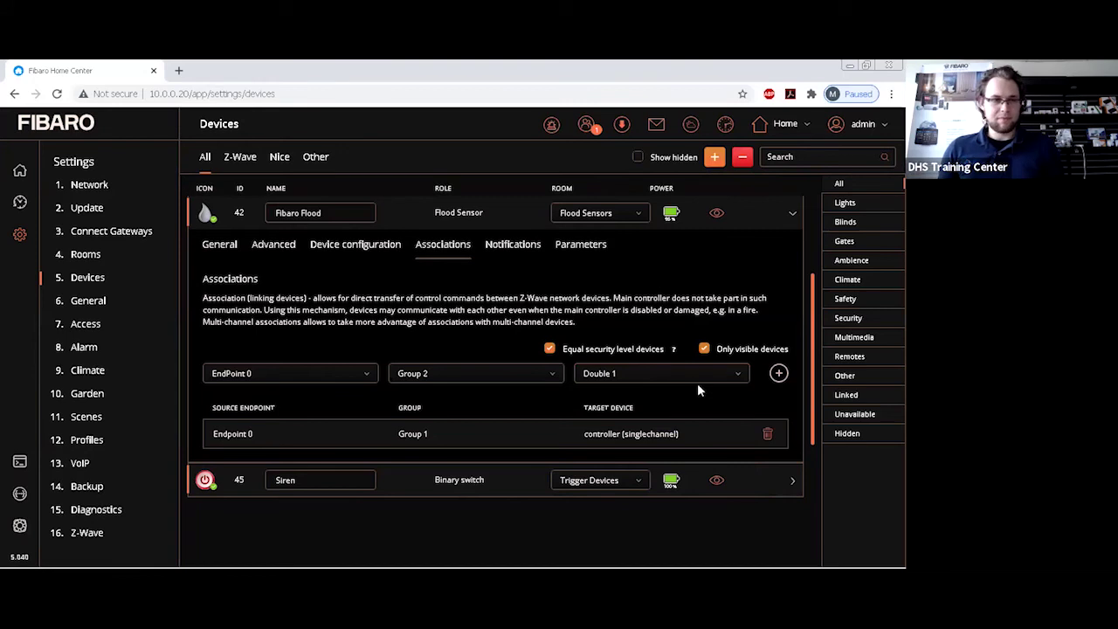
click(779, 373)
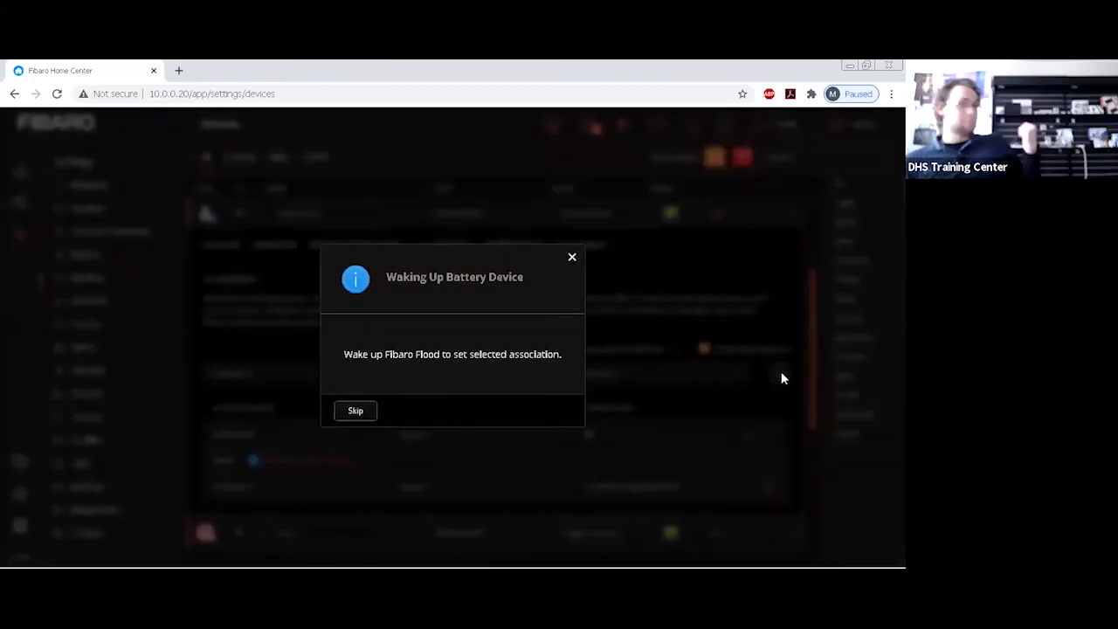
click(356, 412)
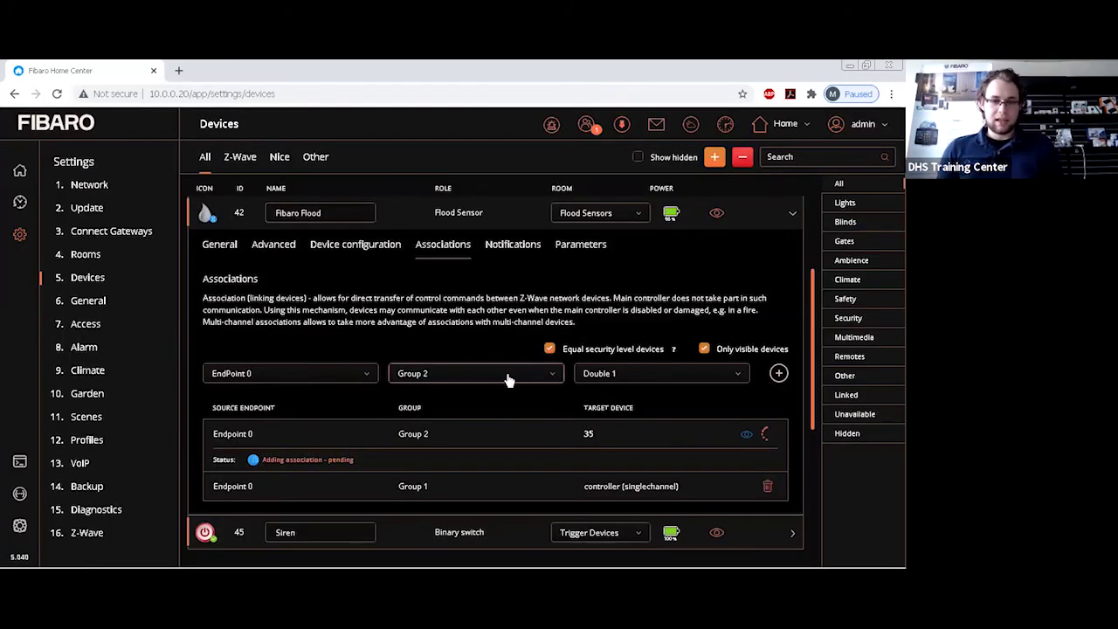
Add a second Fibaro Flood Group 2 association targeting the Siren.
click(328, 379)
click(431, 378)
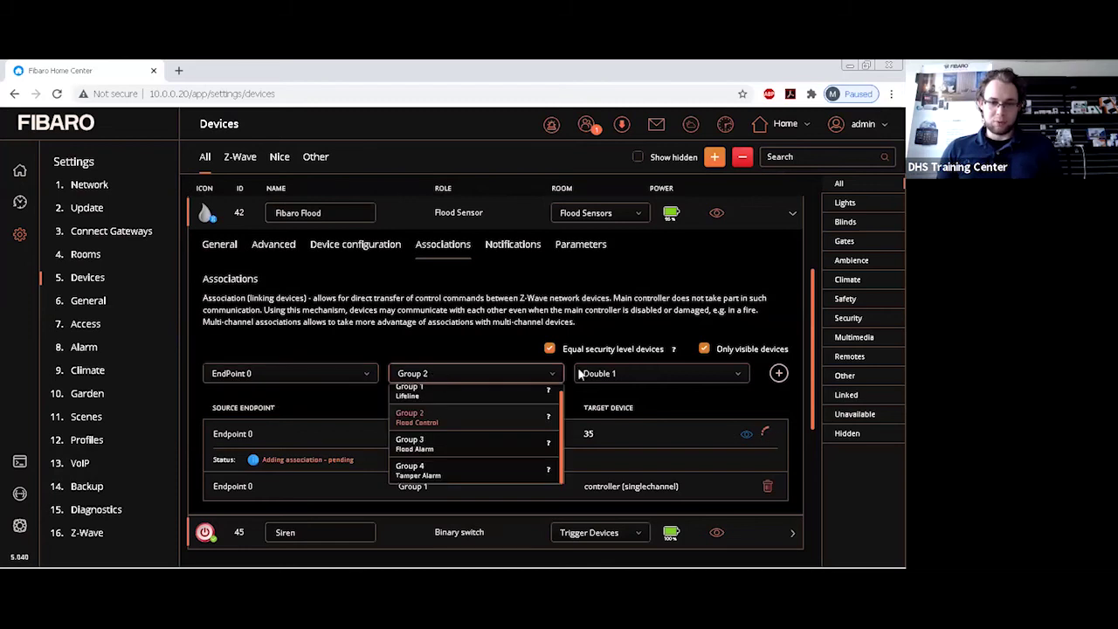
click(631, 376)
scroll(656, 442, down, 2)
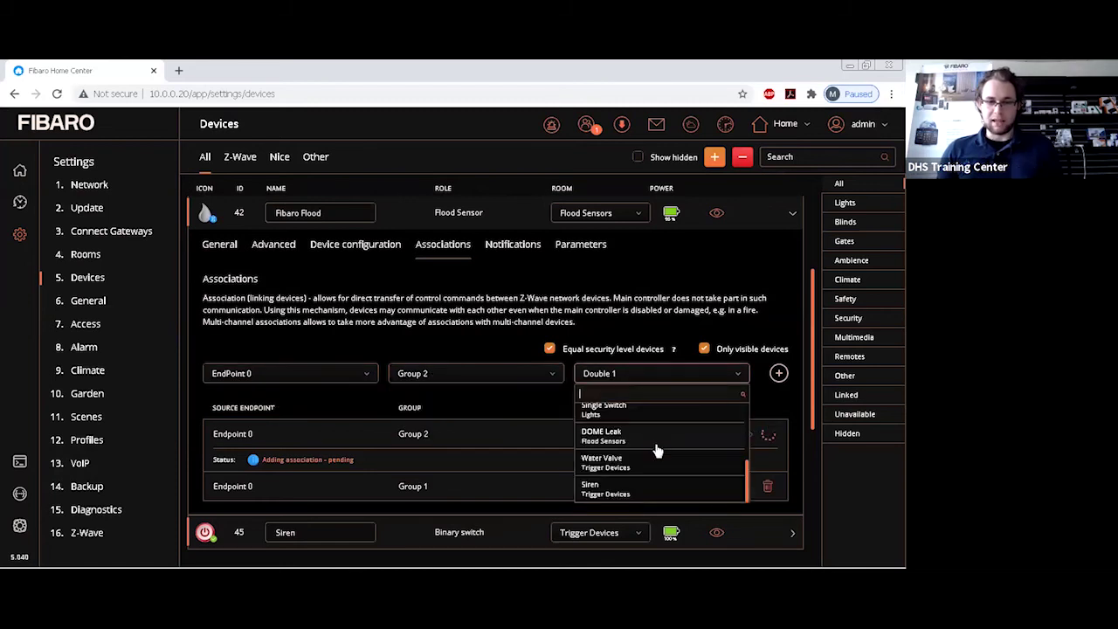
click(644, 487)
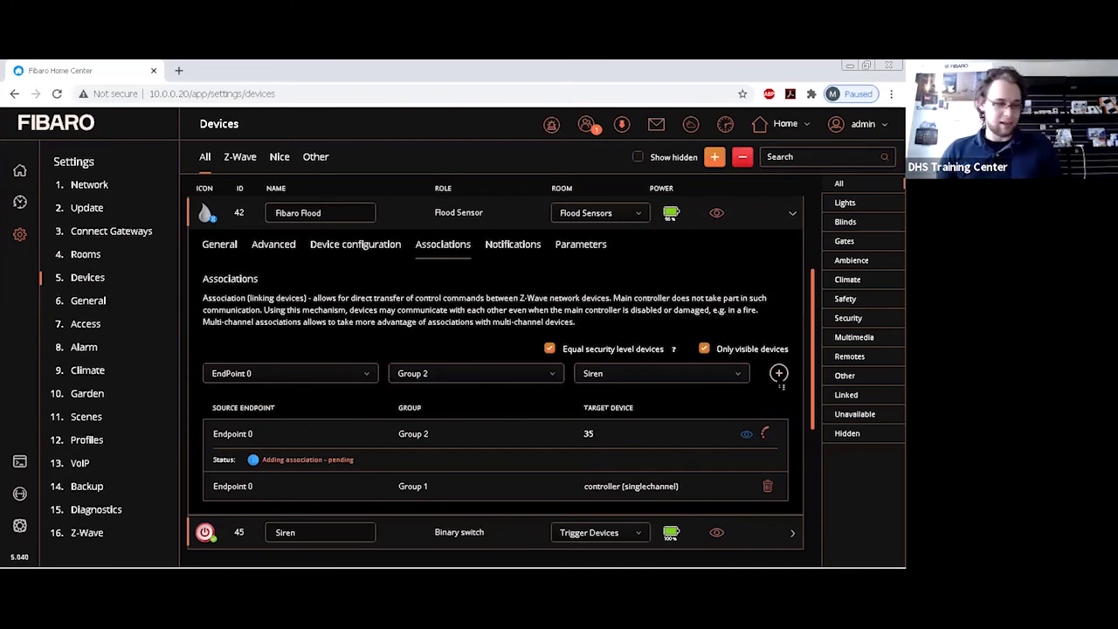
click(778, 374)
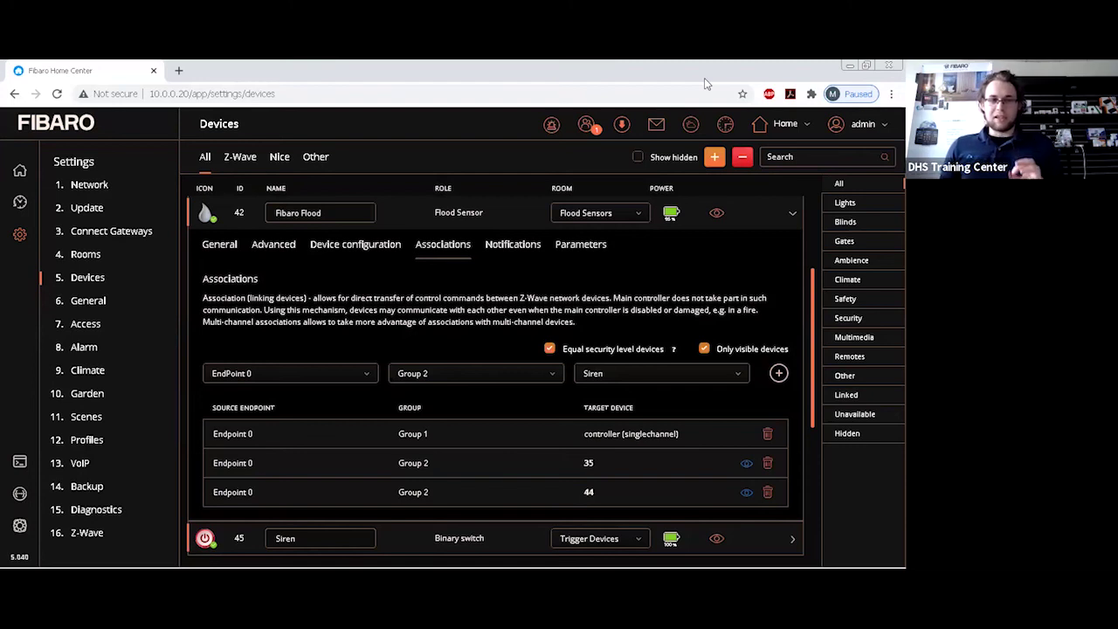
Collapse Fibaro Flood and toggle the Siren on and off four times, leaving it off.
click(443, 215)
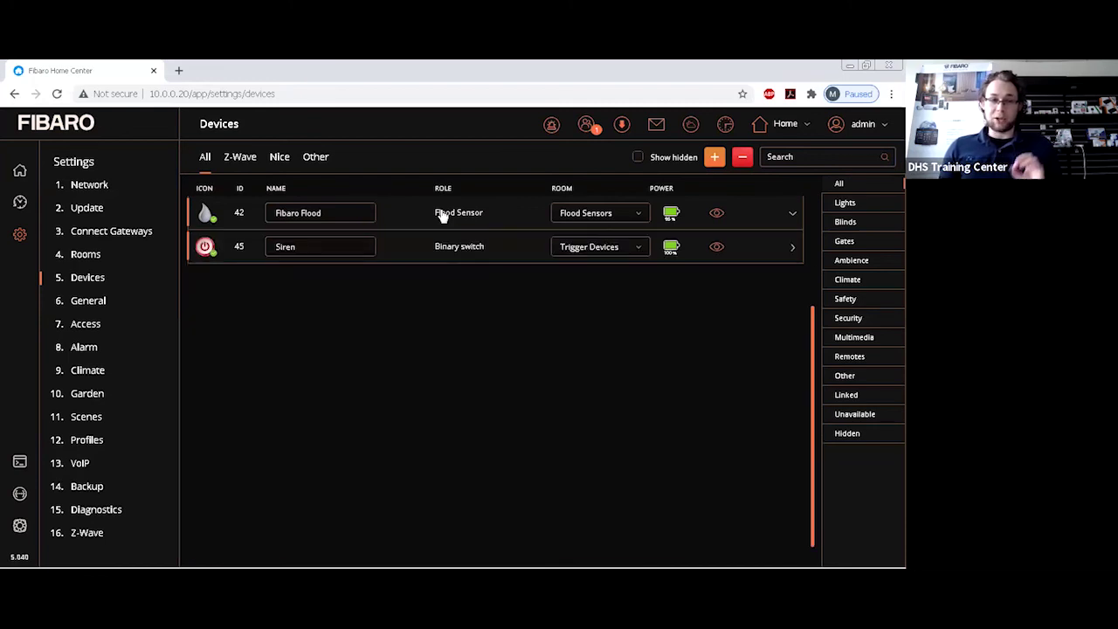
click(206, 252)
click(207, 249)
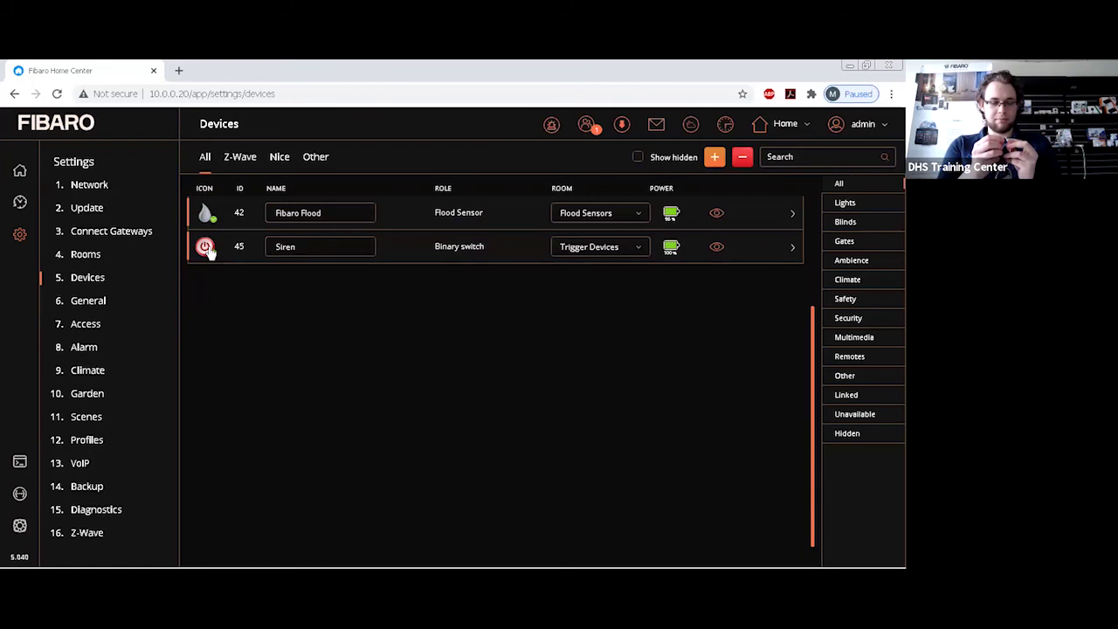
click(206, 248)
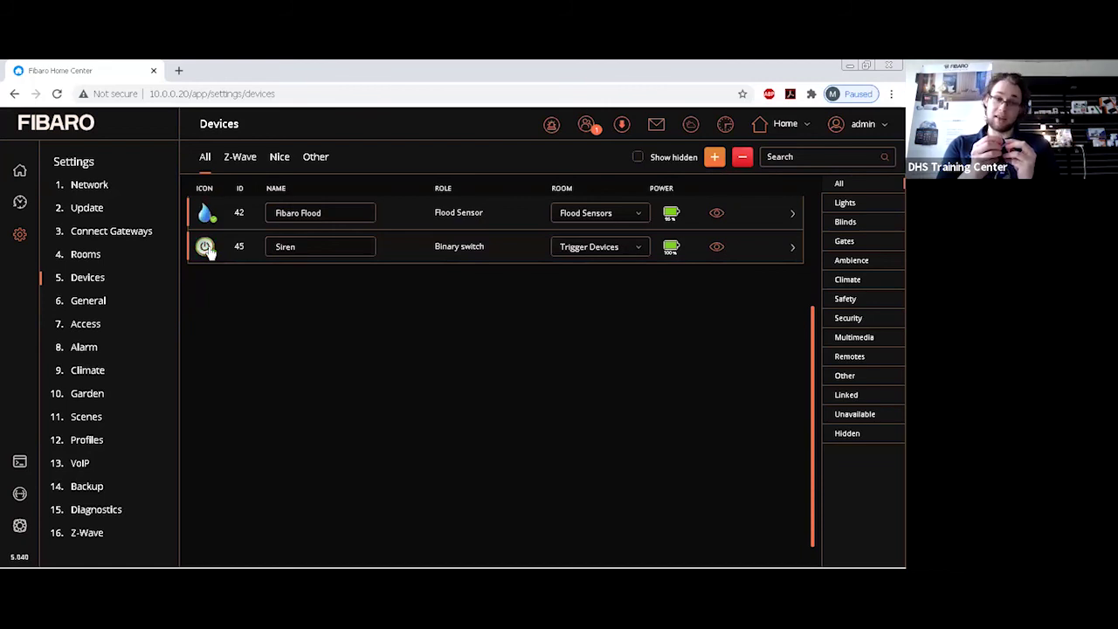
click(206, 248)
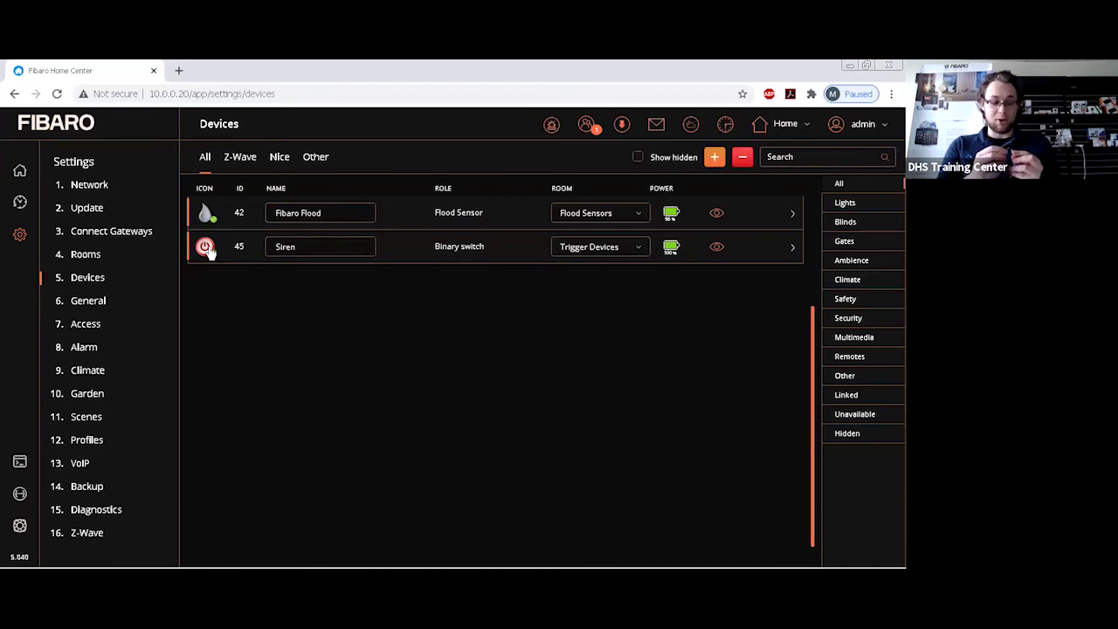
click(207, 249)
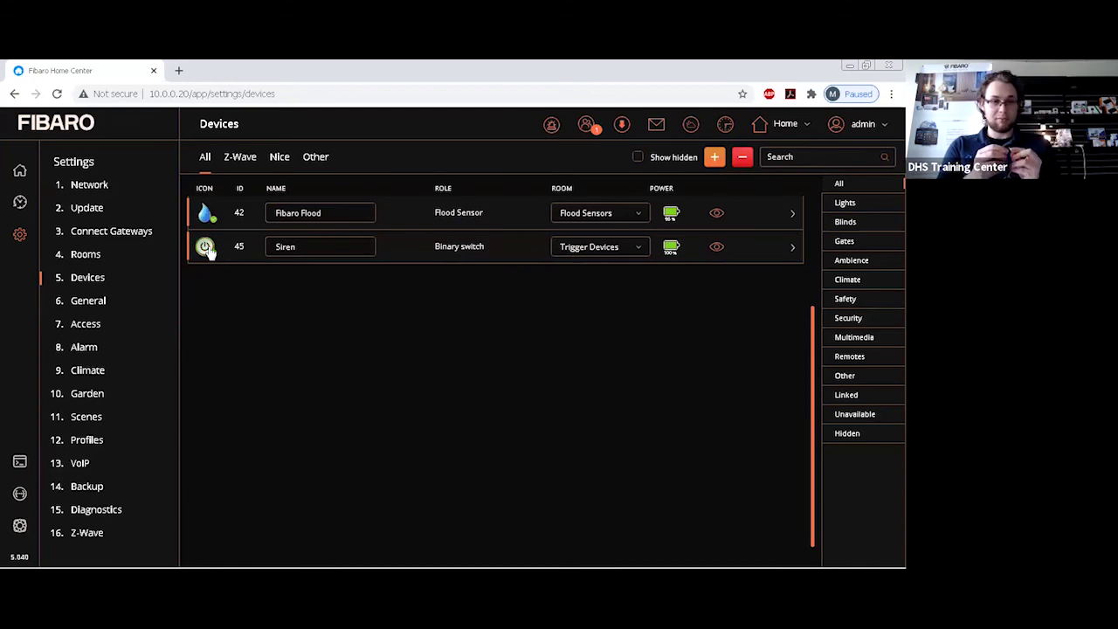
click(206, 248)
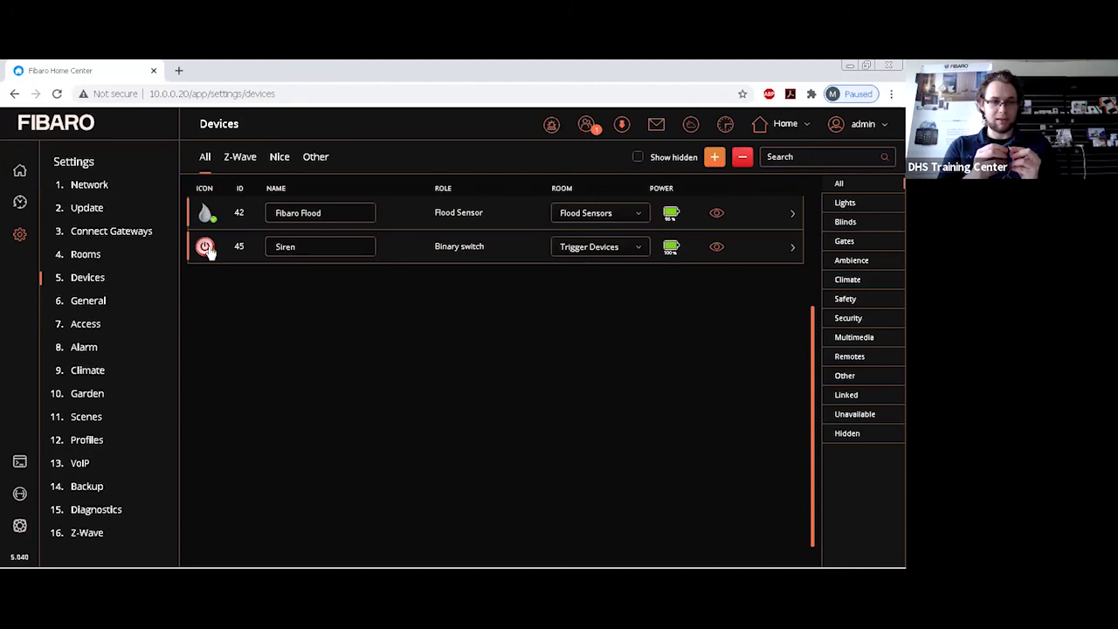
click(206, 248)
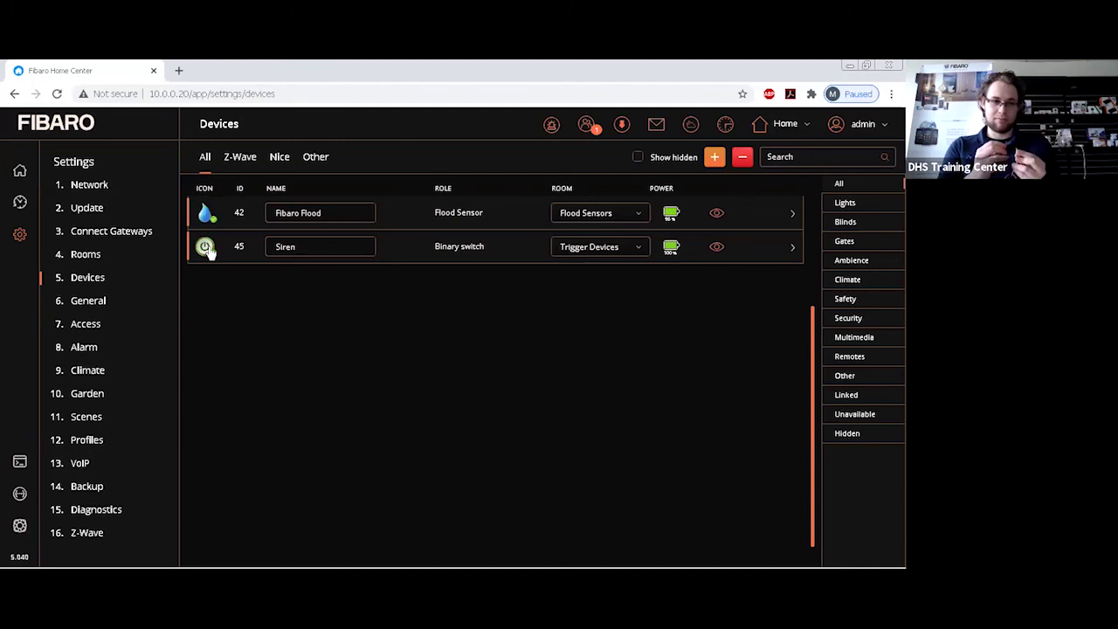
click(206, 248)
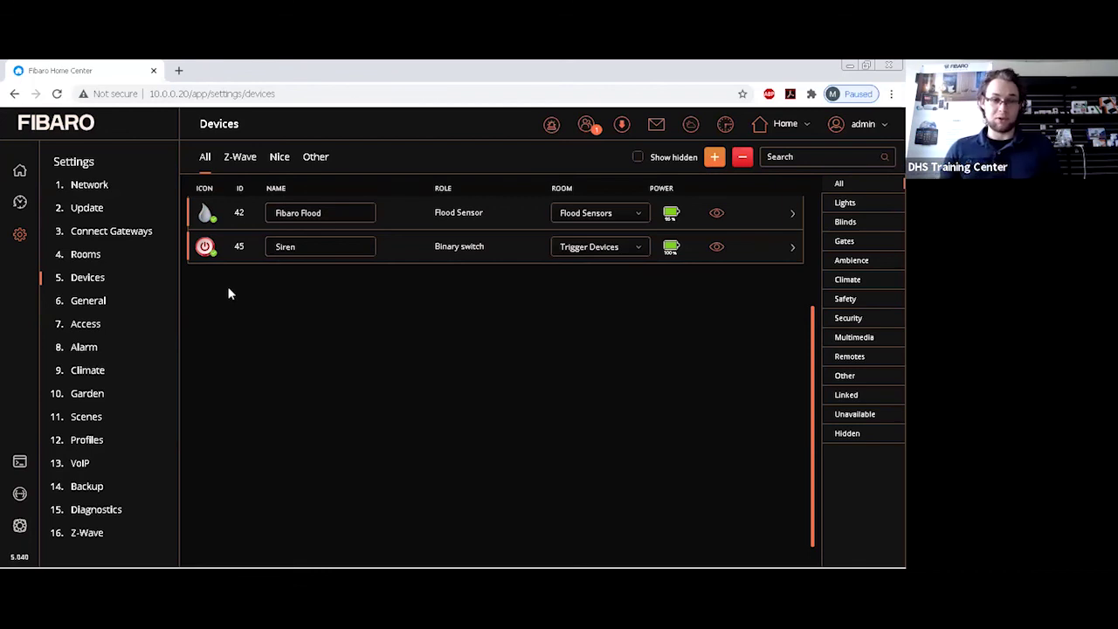
In Double 2's Associations tab, select Endpoint 0, Group 2 and Single Switch as target.
scroll(285, 313, up, 3)
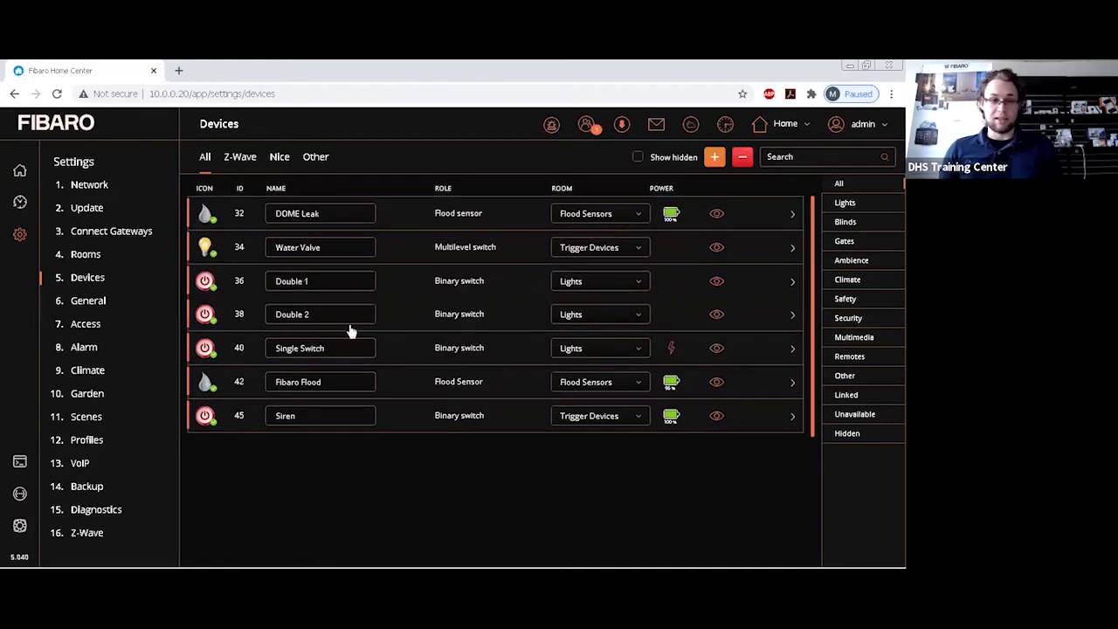
click(418, 318)
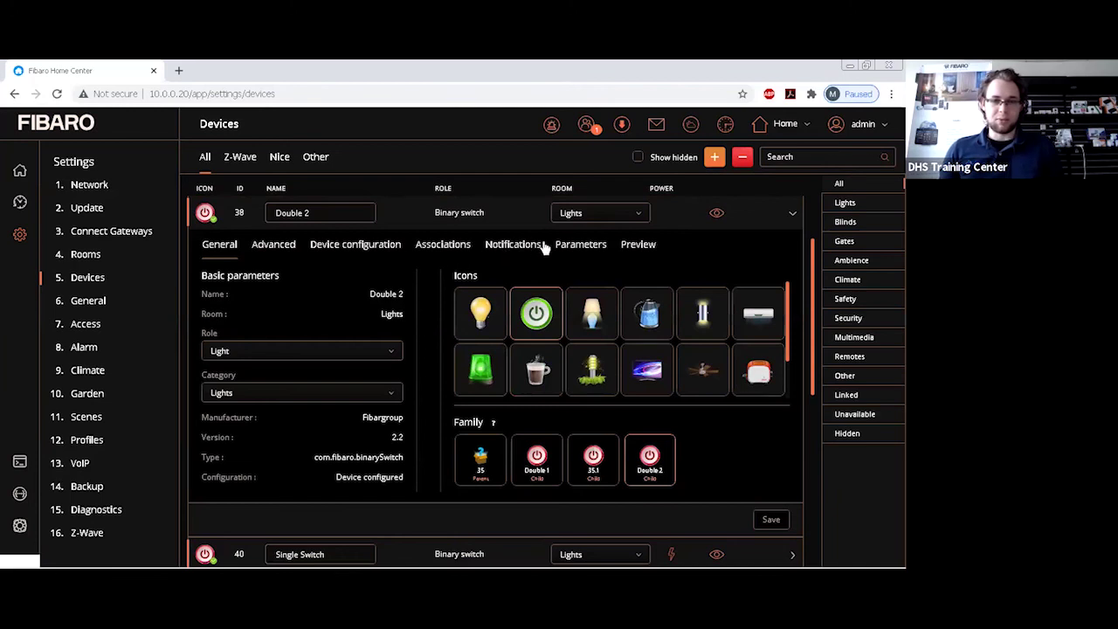
click(450, 248)
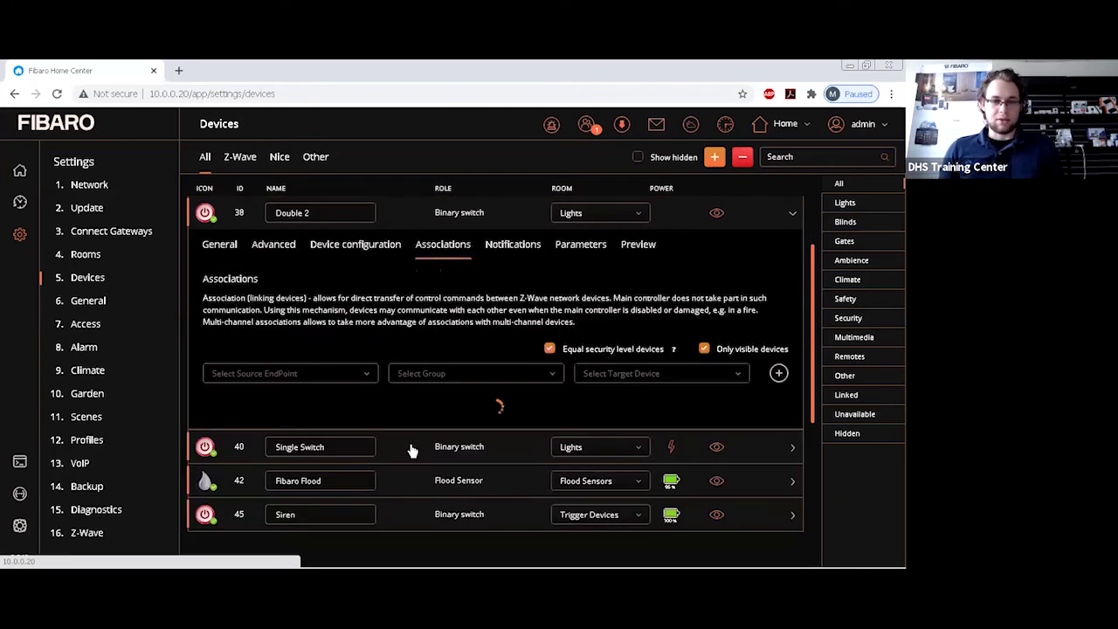
click(350, 375)
click(337, 392)
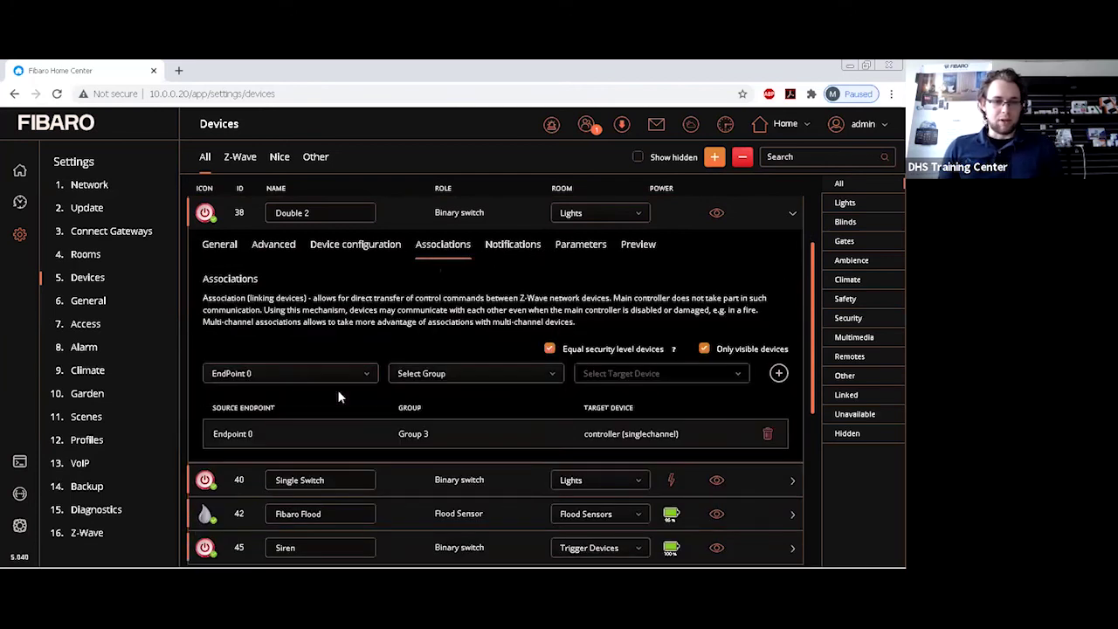
click(451, 382)
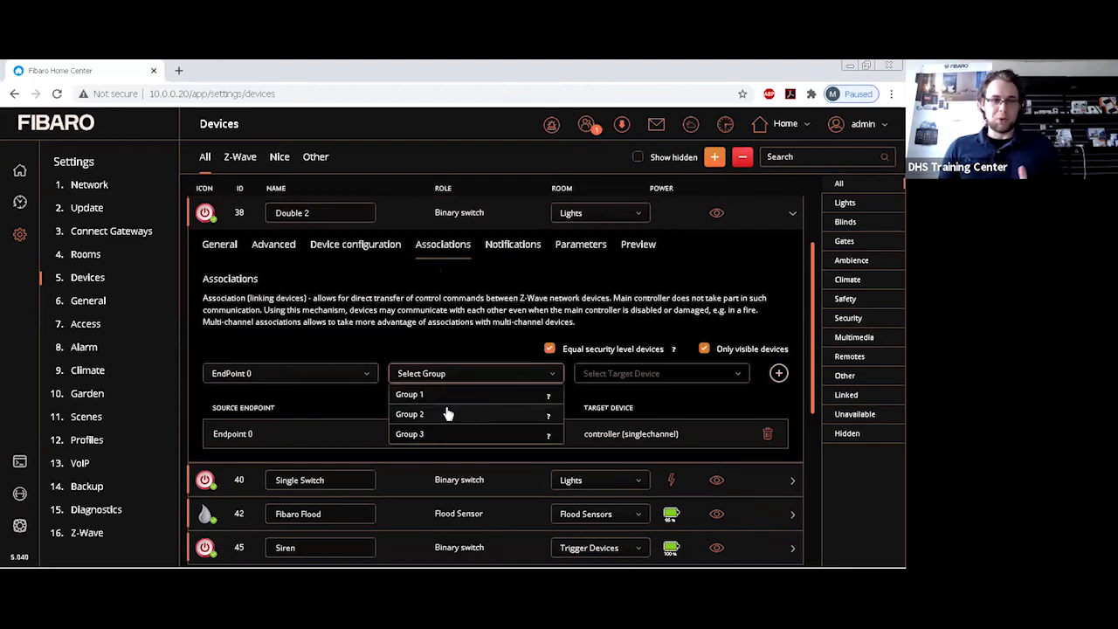
click(446, 414)
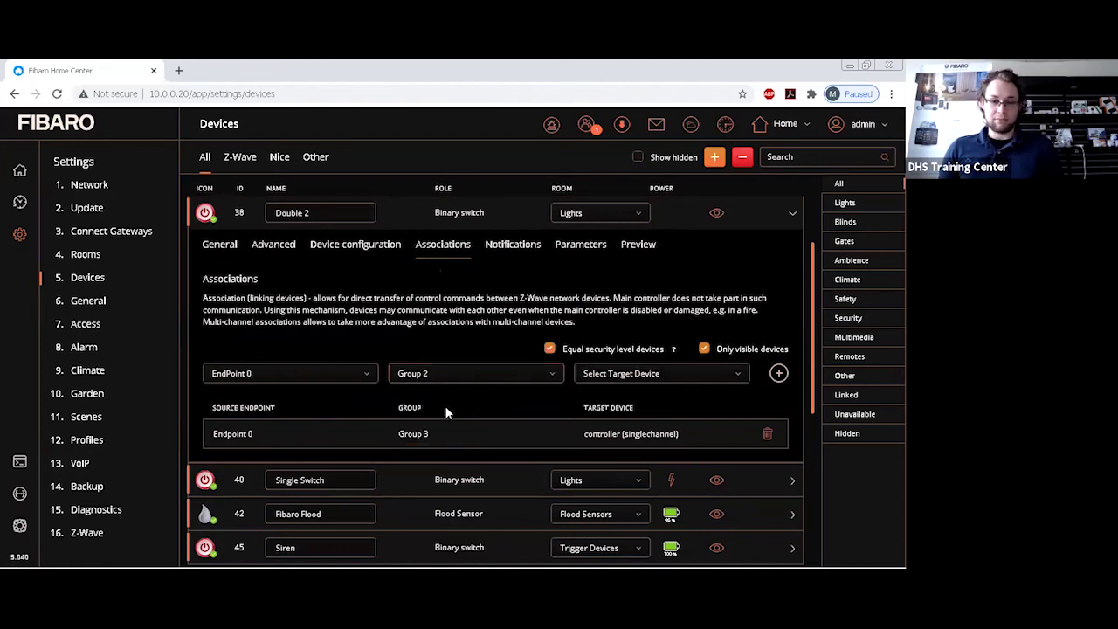
click(592, 381)
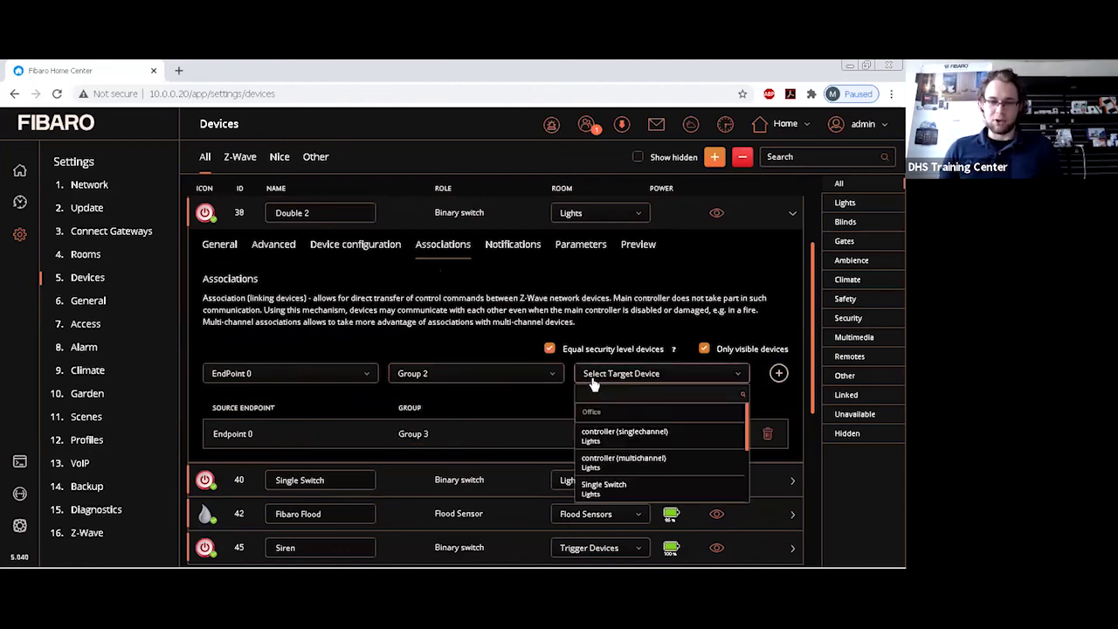
click(620, 491)
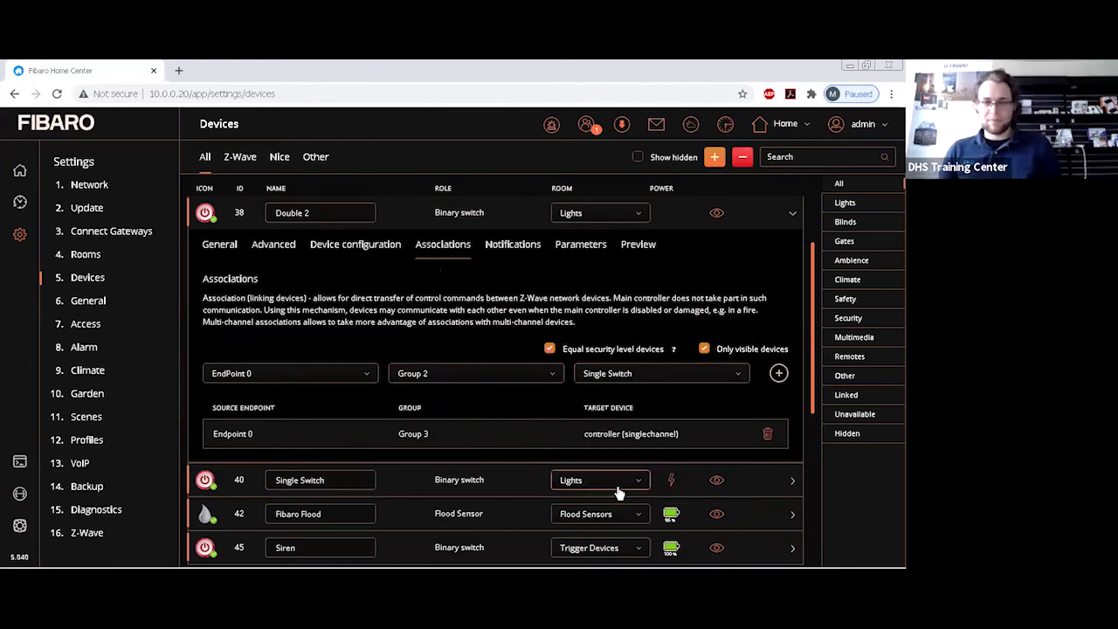
Add Double 2's Endpoint 0, Group 2 association targeting the Single Switch, device 39.
click(779, 373)
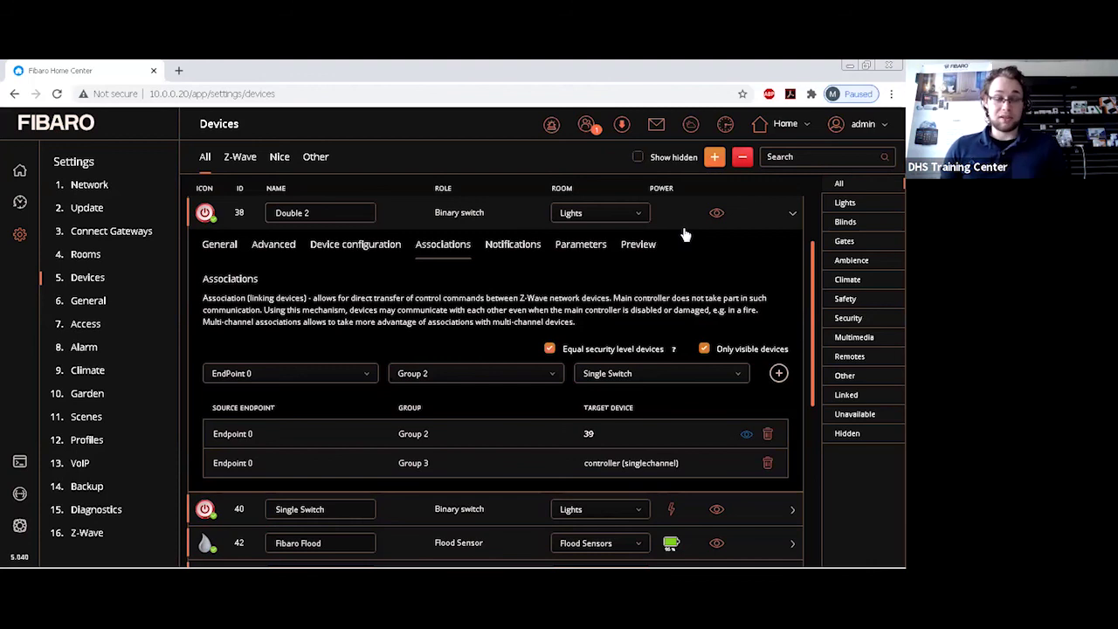
Reboot the Home Center from the admin menu and confirm with Yes.
click(858, 127)
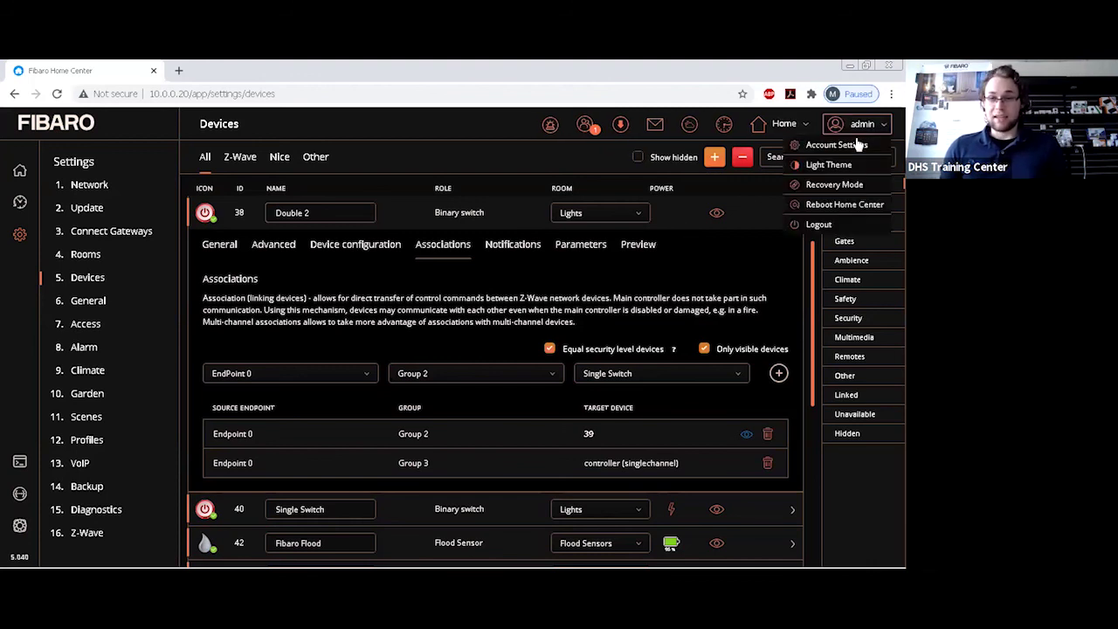
click(856, 204)
click(533, 411)
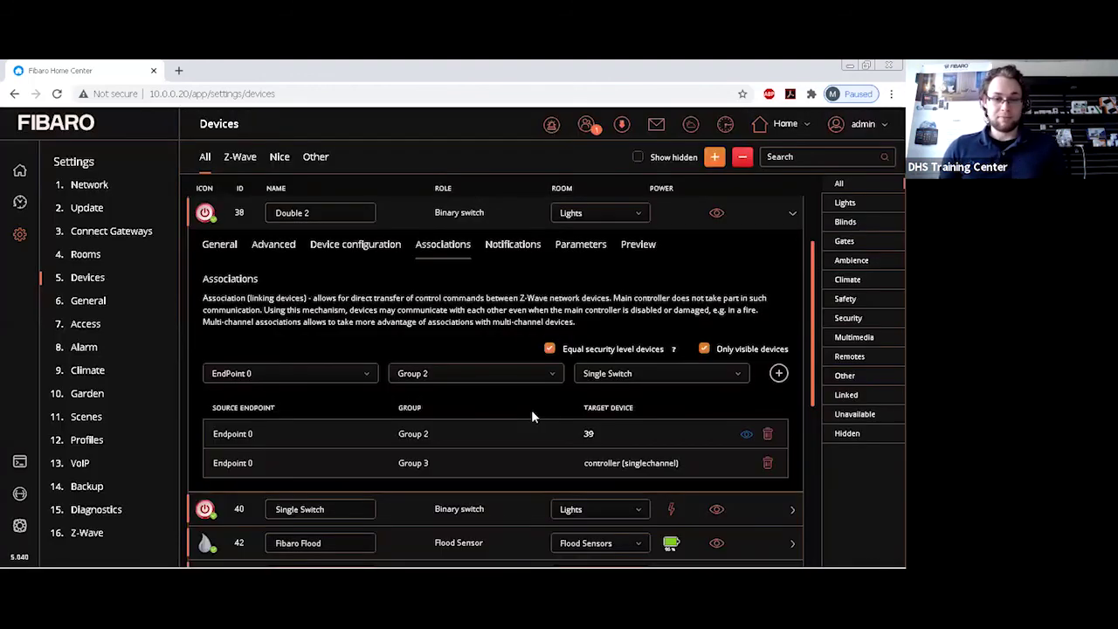